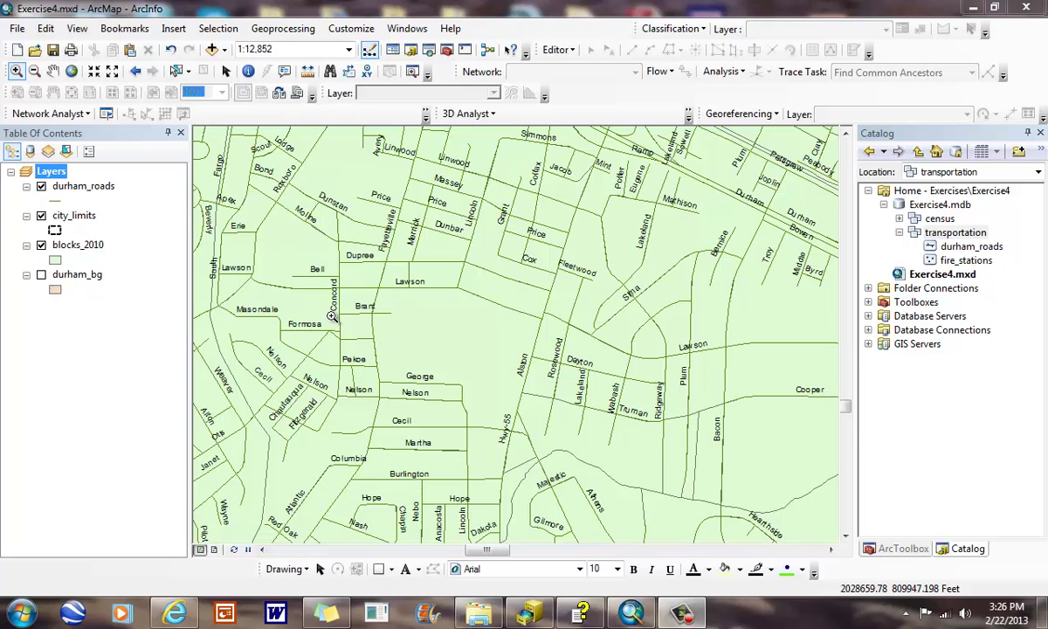
# Step: Glance at the ArcGIS Help on creating a network, then open the durham_roads attribute table
pyautogui.rightClick(102, 194)
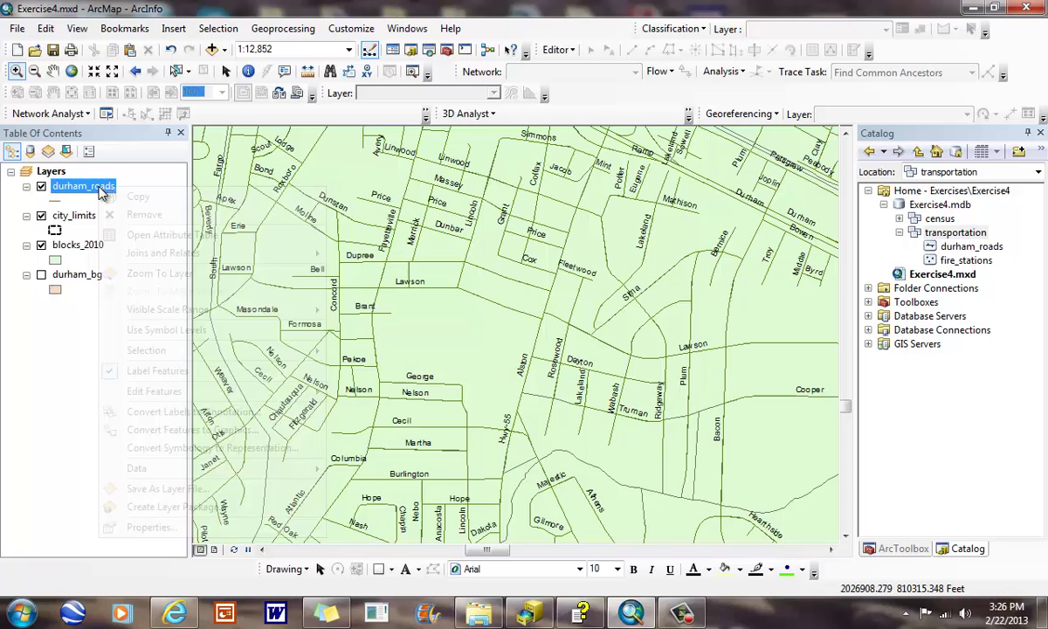
pyautogui.click(628, 614)
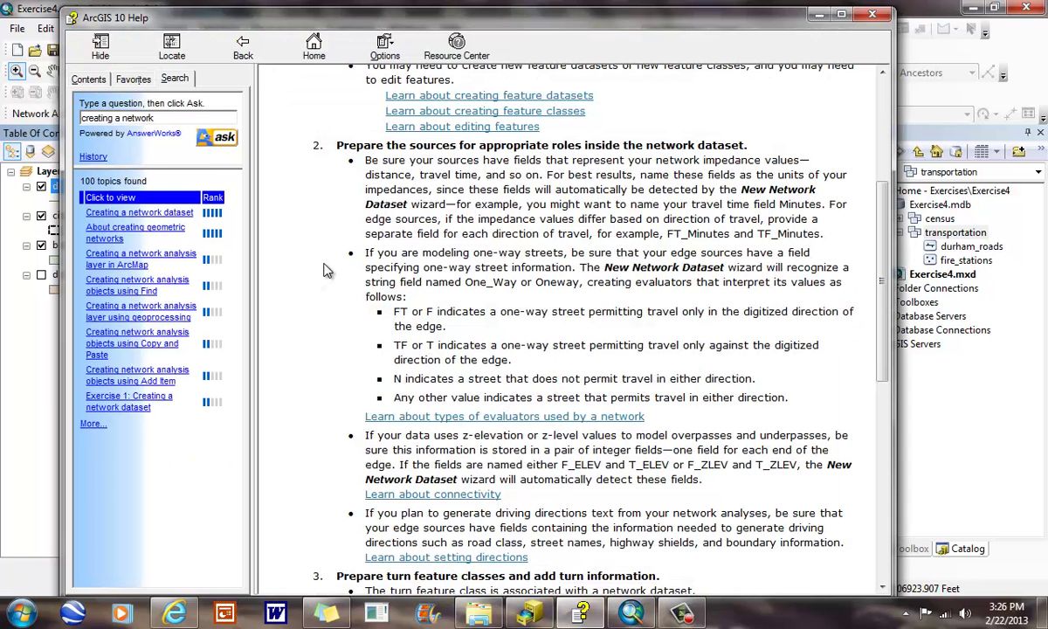
pyautogui.scroll(6, 515, 288)
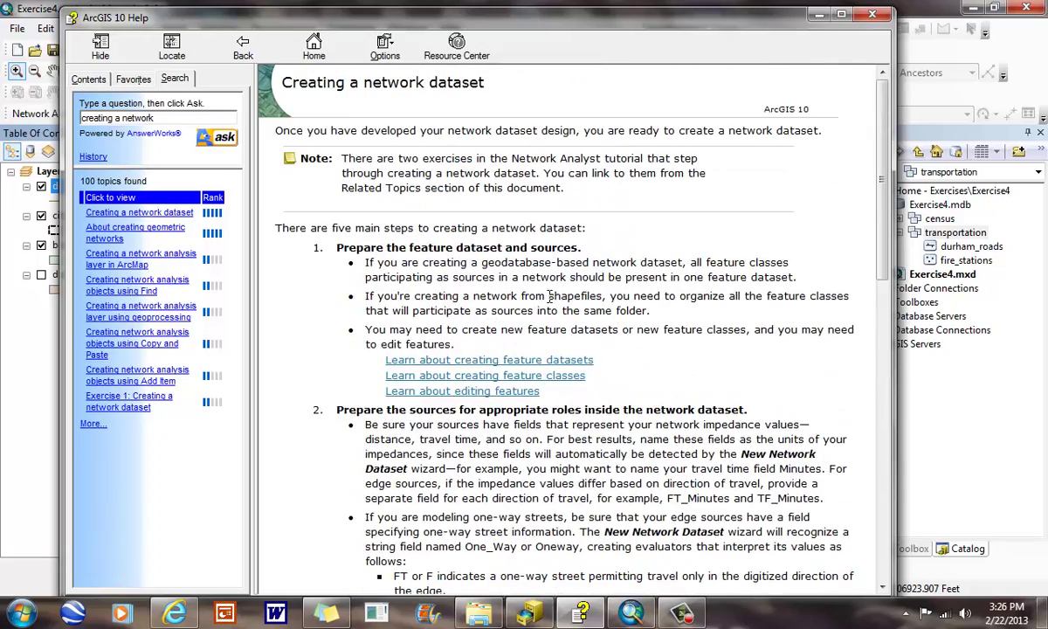
pyautogui.click(814, 13)
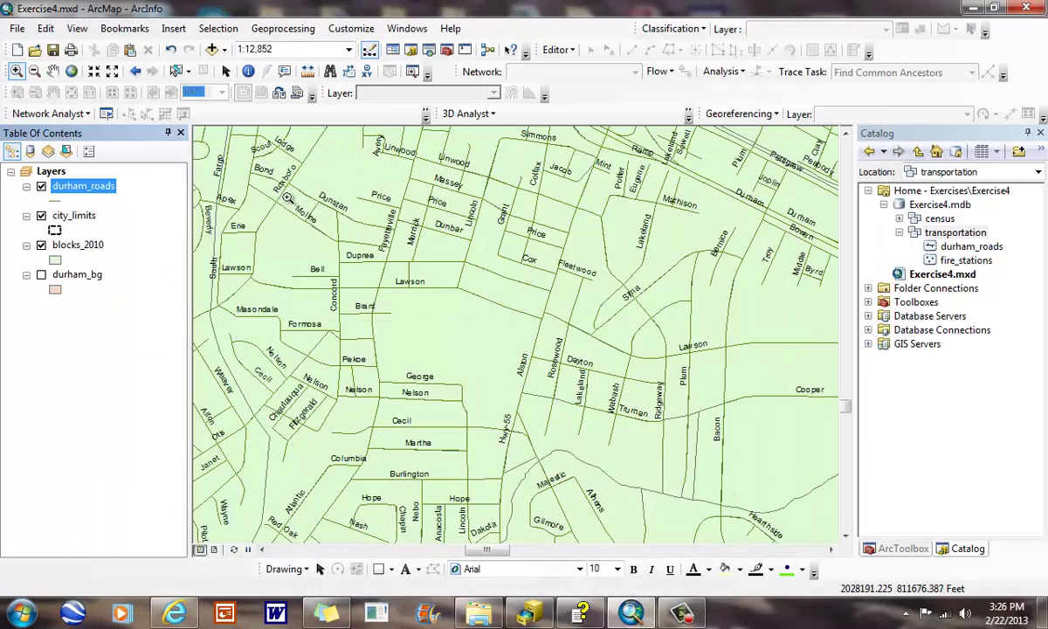
pyautogui.rightClick(94, 192)
pyautogui.click(146, 236)
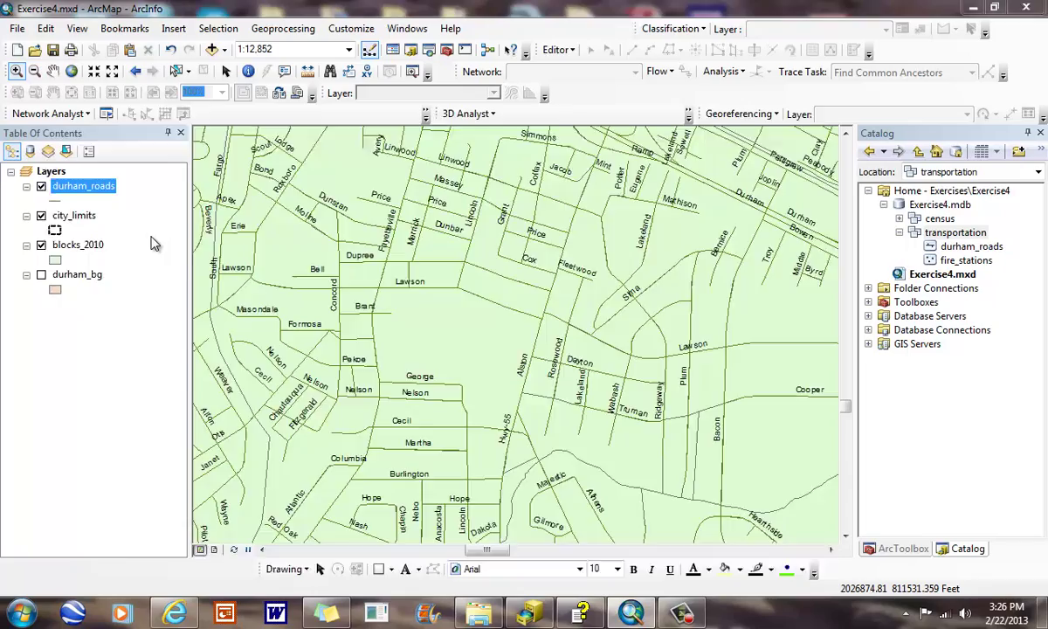
# Step: Scroll the durham_roads table to inspect the SpeedLmt, MinuteTrv, Minutes and Miles fields
pyautogui.moveTo(209, 505); pyautogui.dragTo(712, 489)
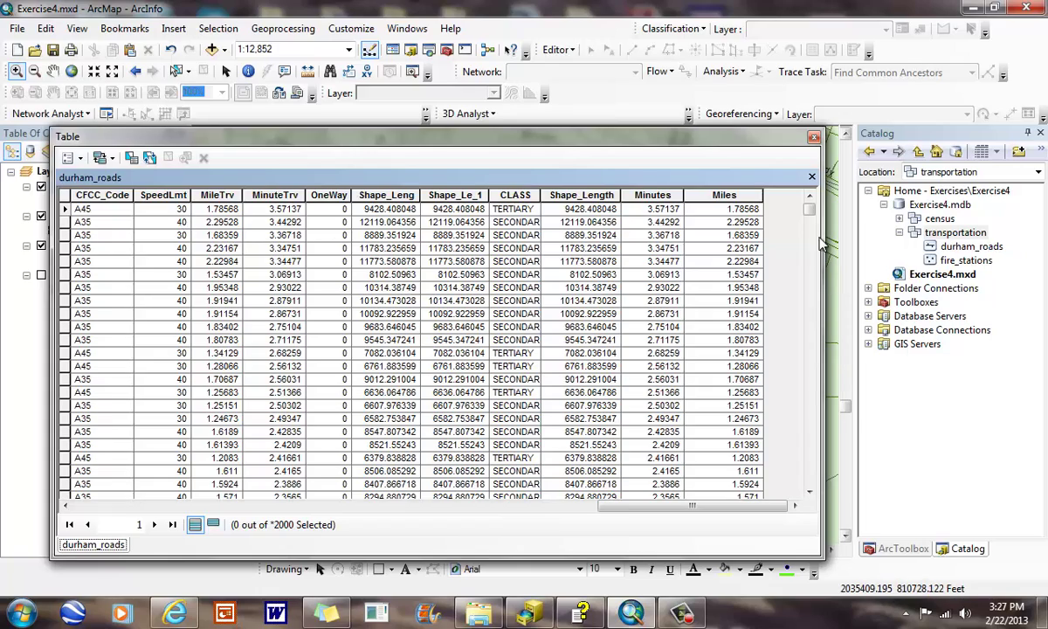
pyautogui.moveTo(809, 208); pyautogui.dragTo(807, 480)
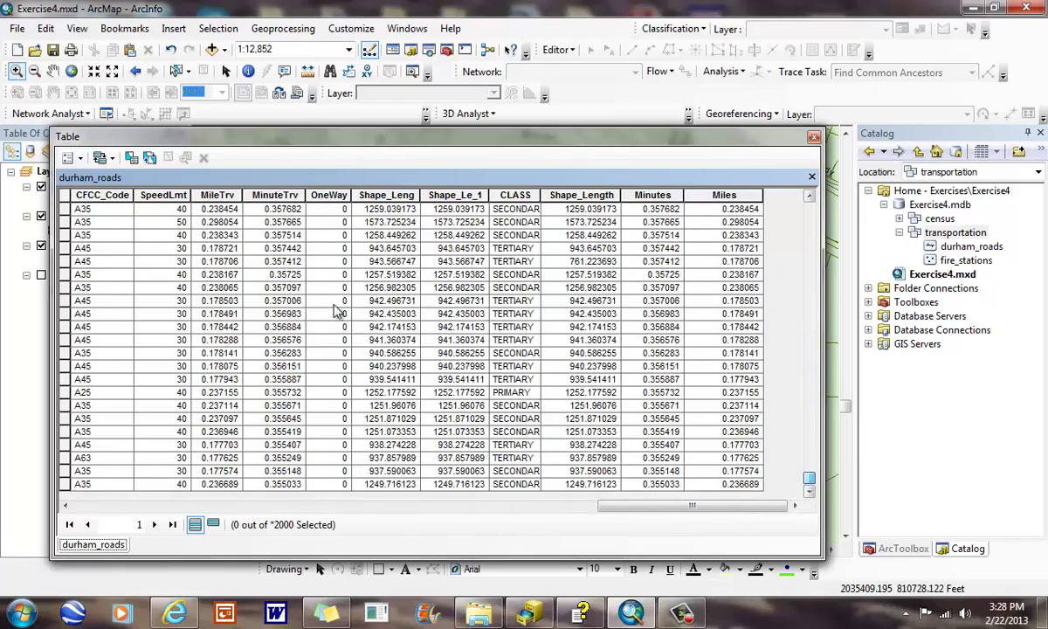
# Step: Sort durham_roads by SpeedLmt descending and scroll back to the top of the table
pyautogui.rightClick(165, 196)
pyautogui.click(205, 224)
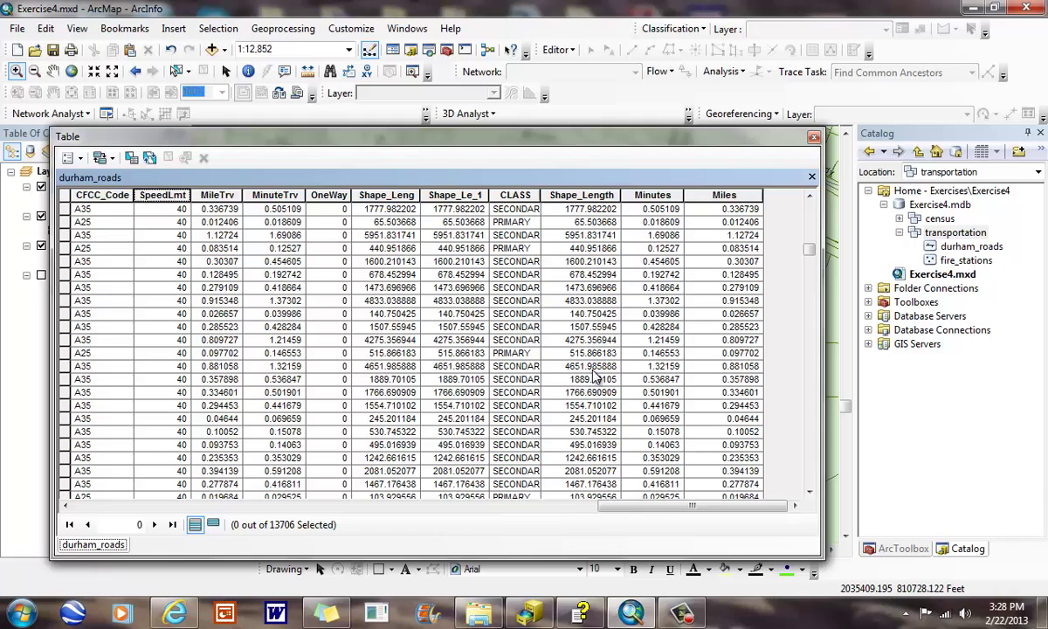
pyautogui.click(809, 240)
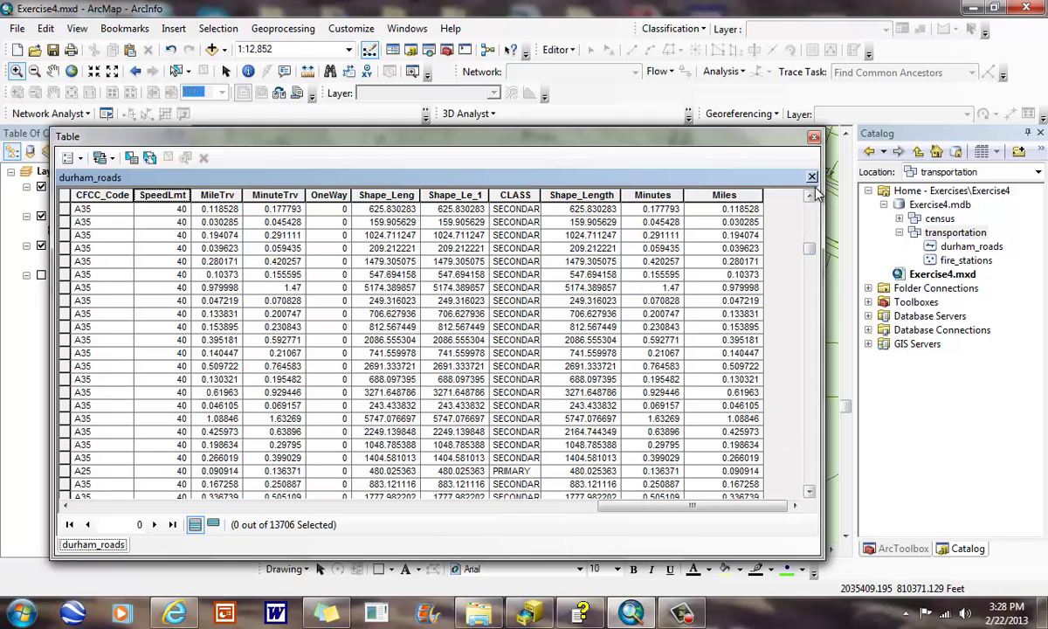
pyautogui.moveTo(809, 253); pyautogui.dragTo(767, 192)
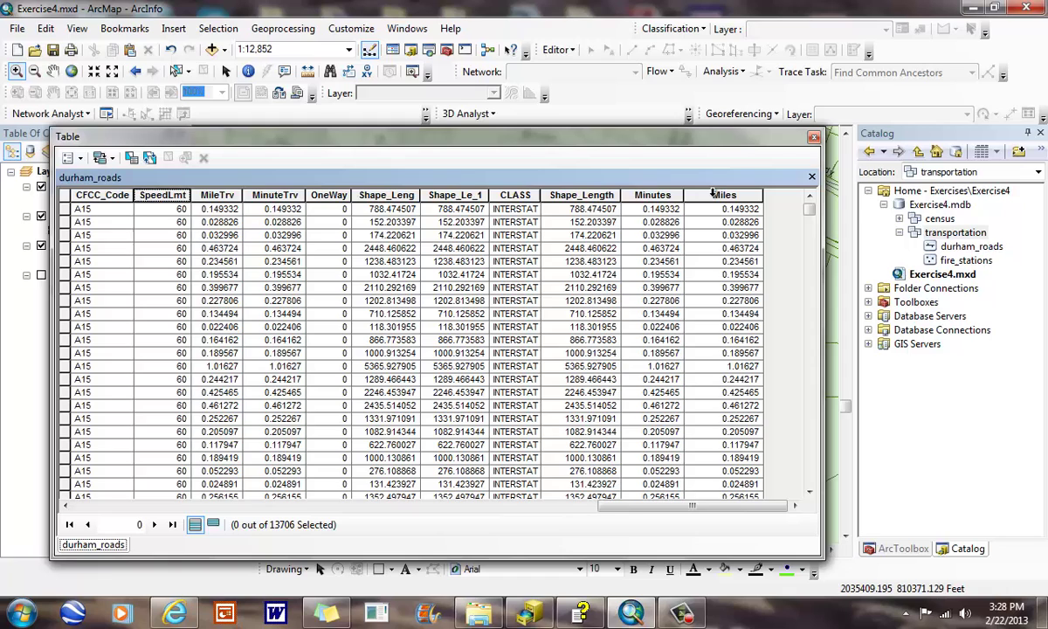
# Step: Close the attribute table and start a New Network Dataset on the transportation feature dataset
pyautogui.click(813, 137)
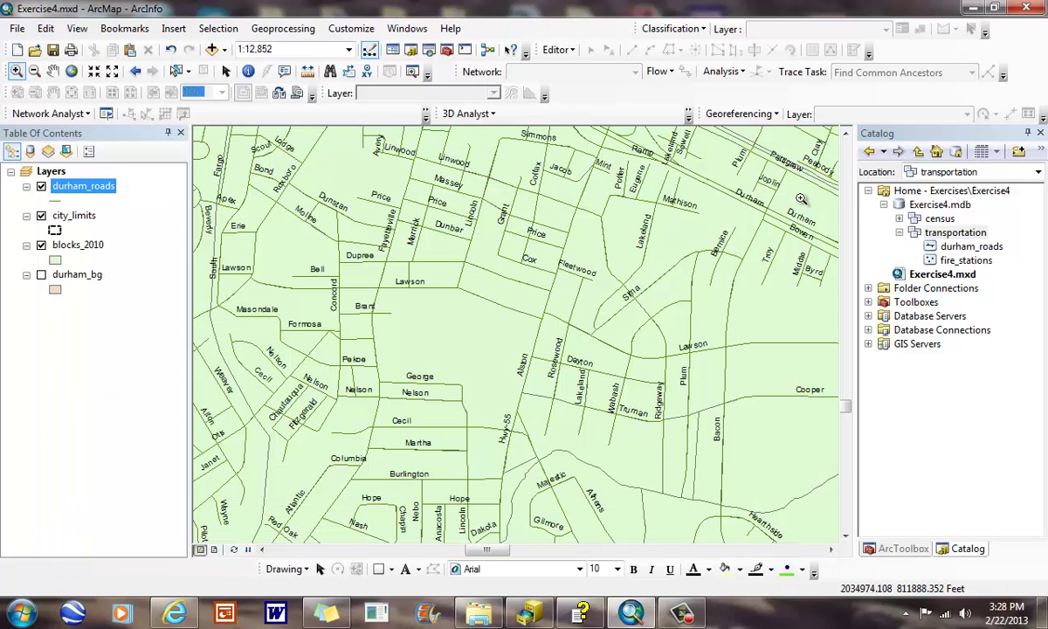
pyautogui.rightClick(971, 233)
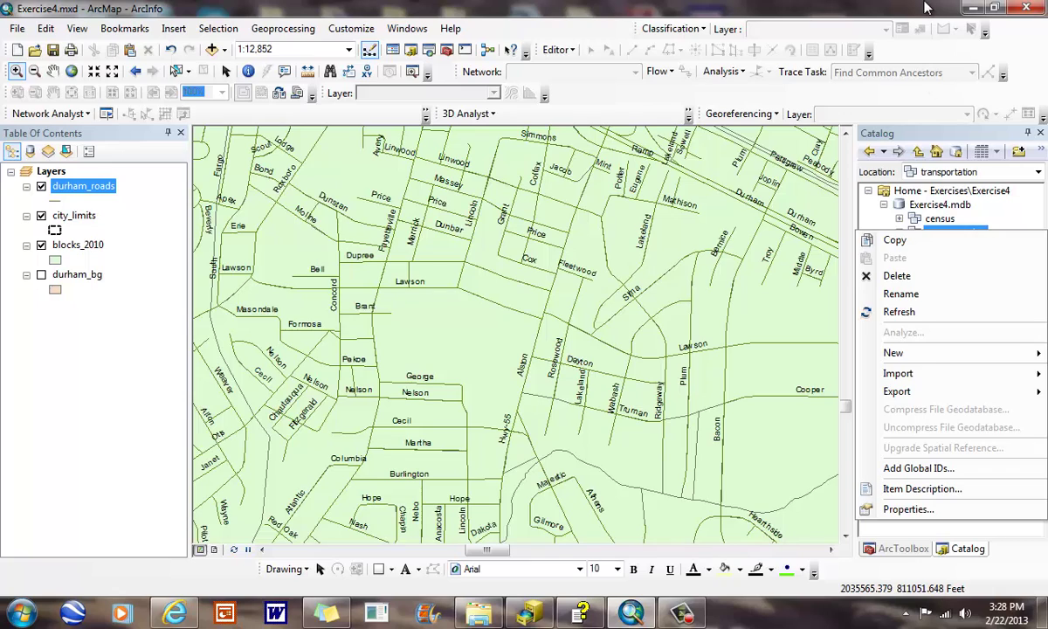
pyautogui.click(976, 174)
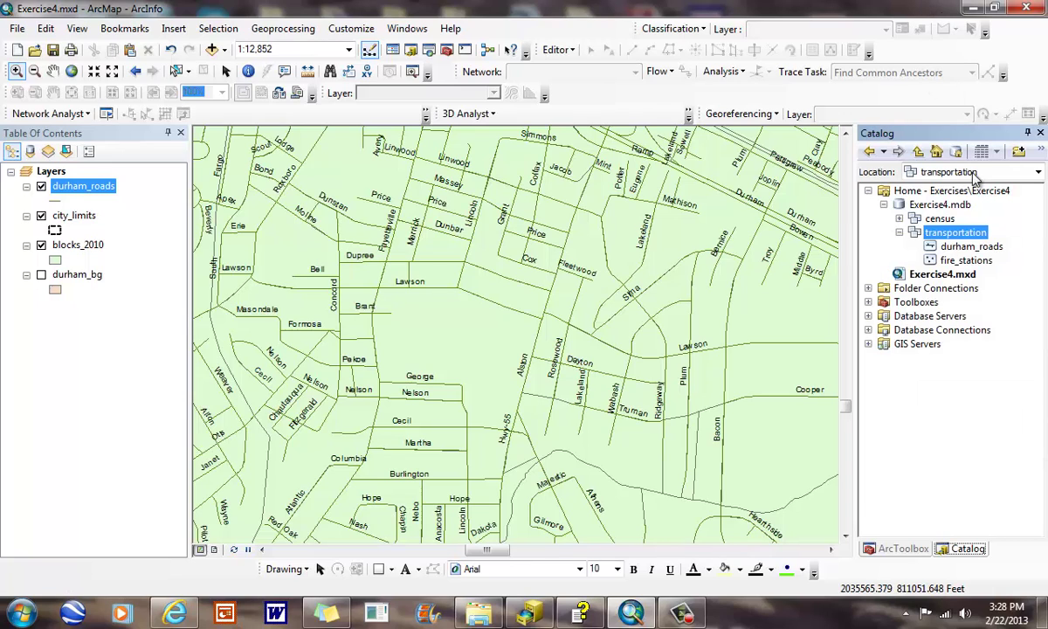
pyautogui.click(940, 221)
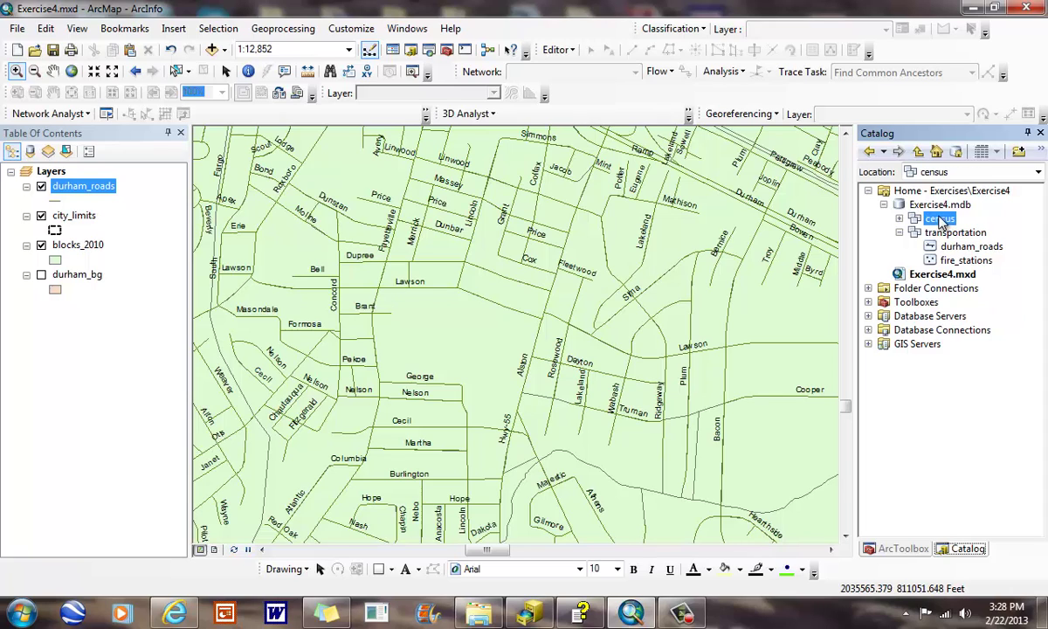
pyautogui.click(930, 206)
pyautogui.rightClick(930, 206)
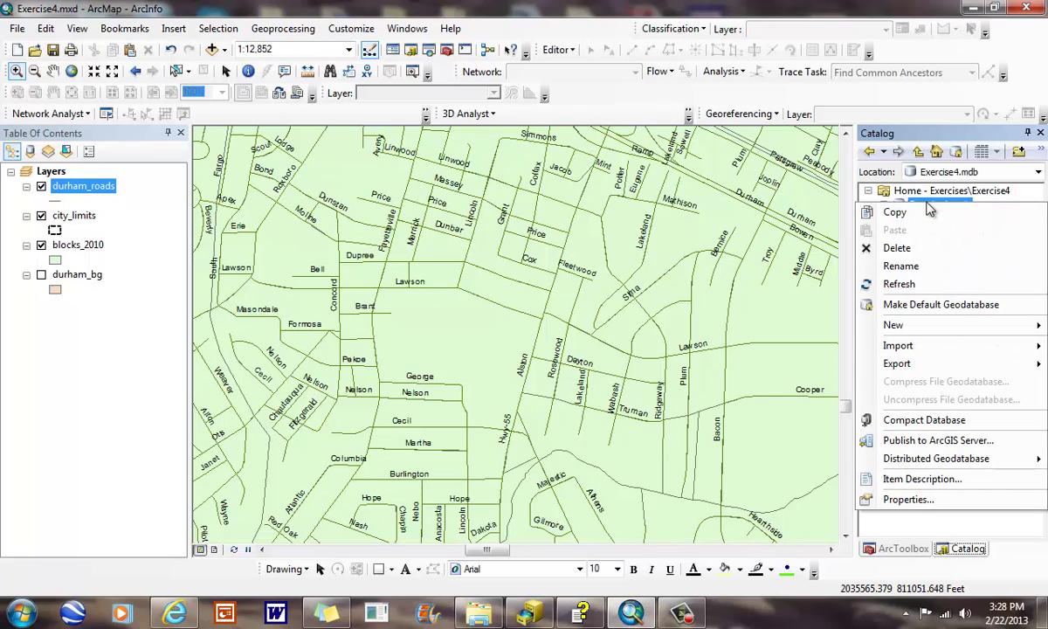
pyautogui.moveTo(924, 328)
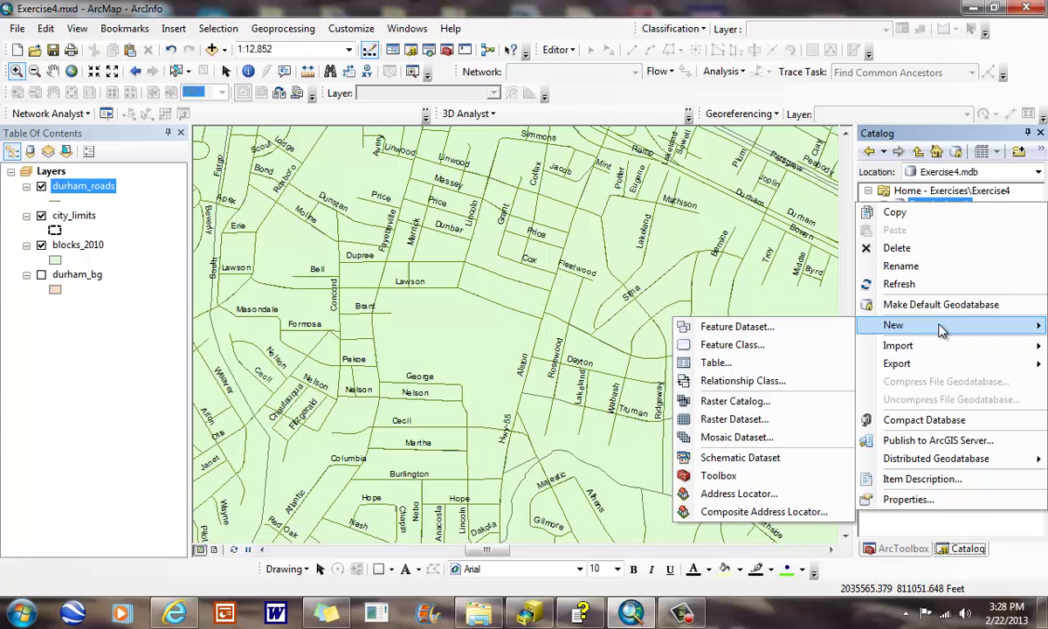
pyautogui.click(894, 212)
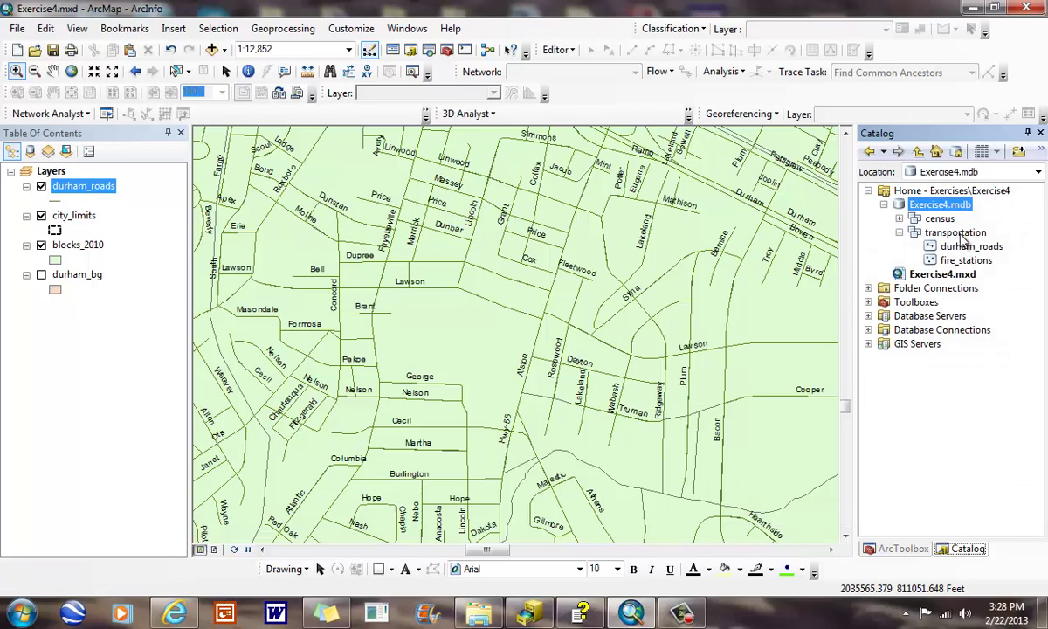
pyautogui.rightClick(908, 233)
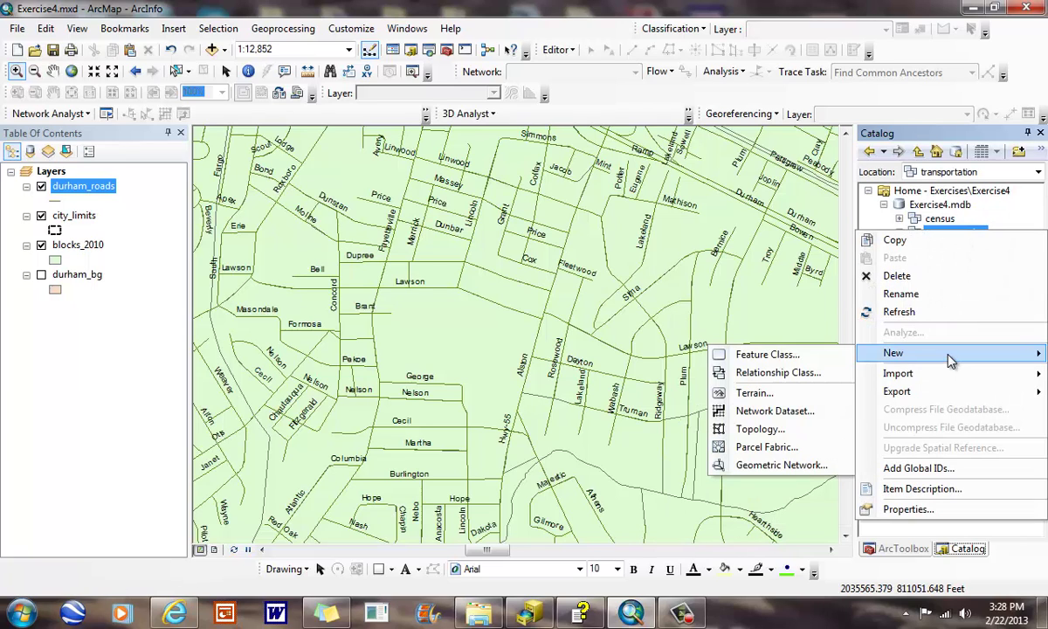
pyautogui.click(747, 397)
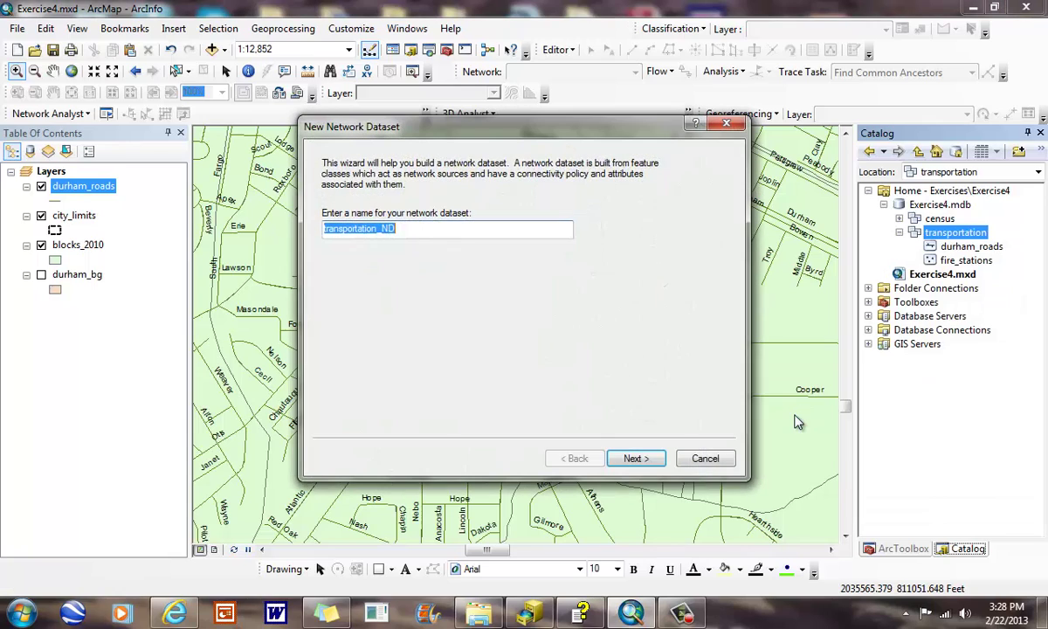
# Step: Name it transportation_ND with durham_roads as the only source, turns kept, and no elevation
pyautogui.click(635, 459)
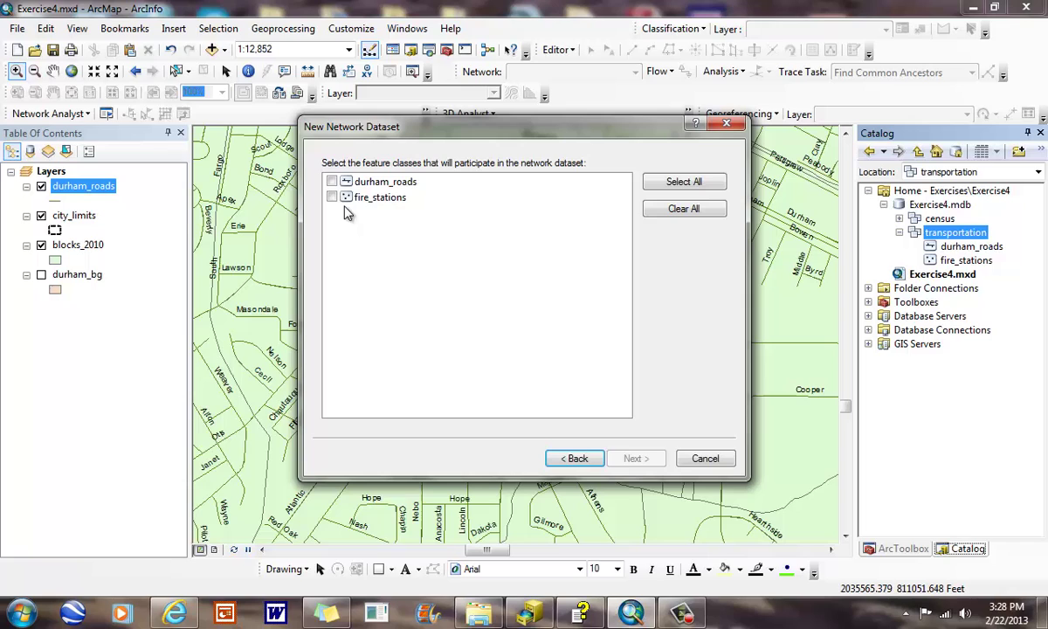
pyautogui.click(332, 181)
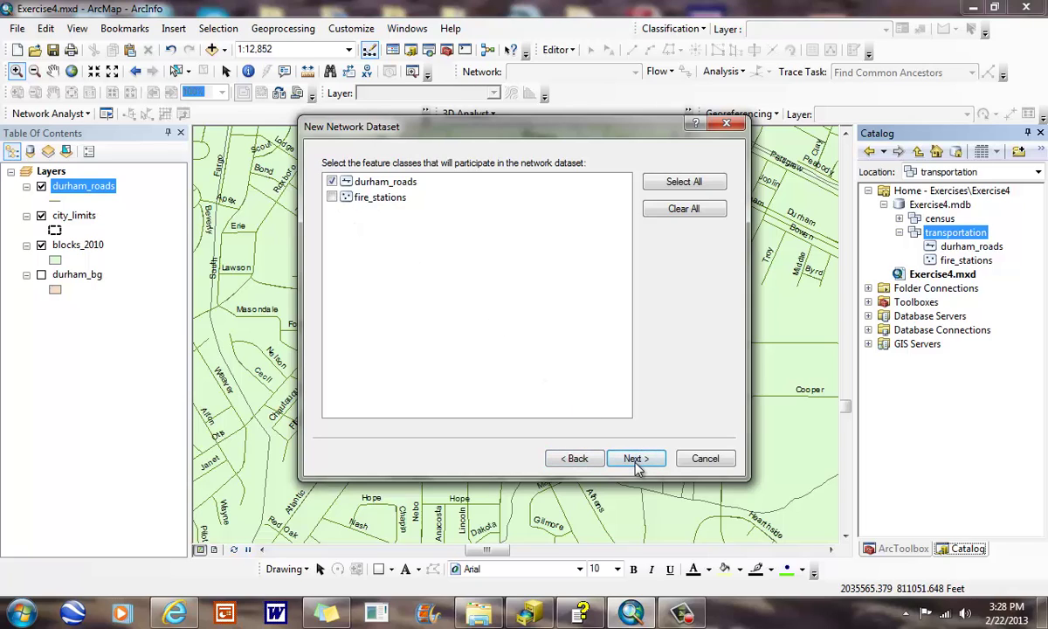
pyautogui.click(636, 460)
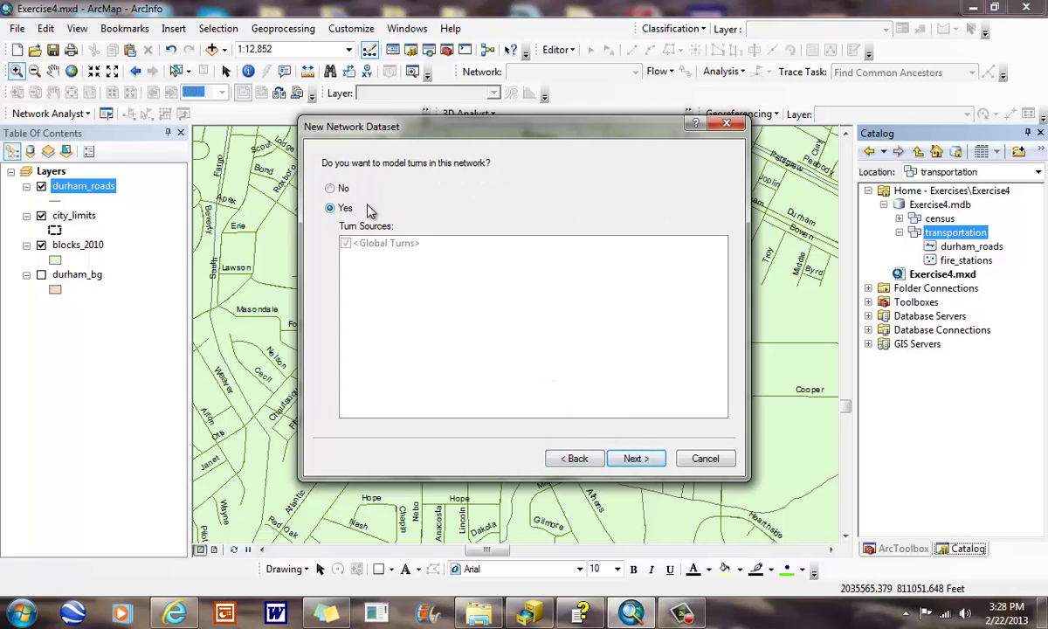
pyautogui.click(635, 458)
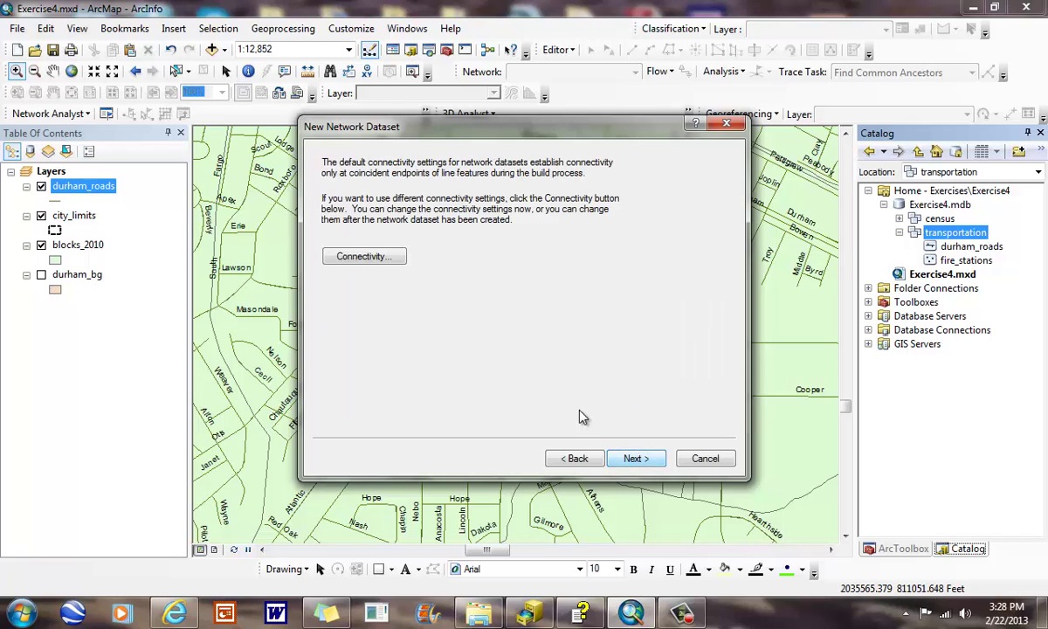
pyautogui.click(635, 457)
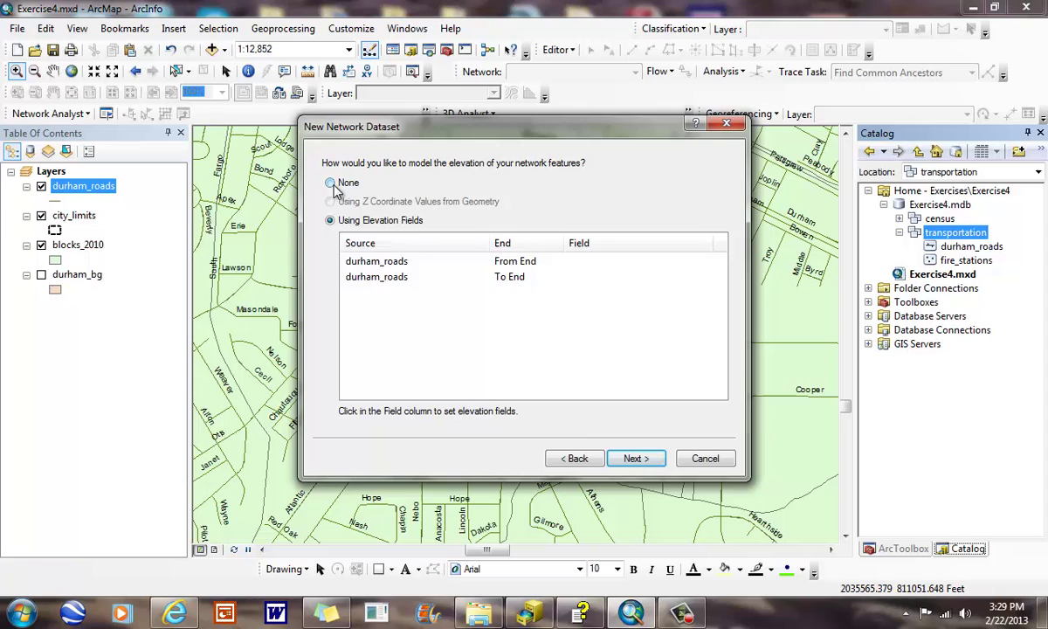
pyautogui.click(331, 183)
pyautogui.click(632, 460)
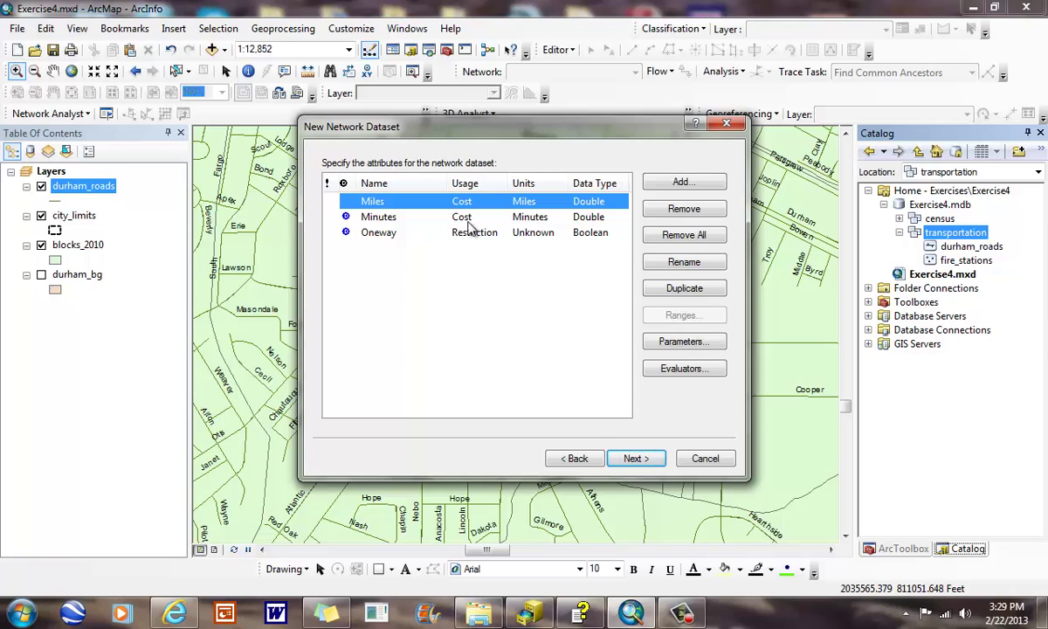
# Step: Remove the Oneway attribute, keep Miles and Minutes costs, disable directions, and create the dataset
pyautogui.click(420, 241)
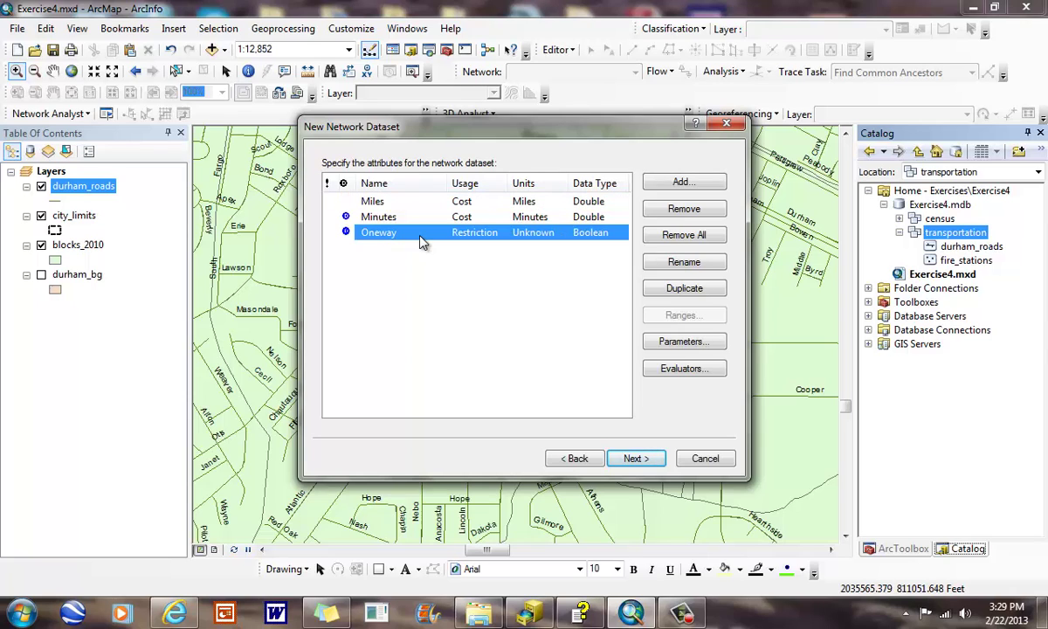
pyautogui.click(694, 209)
pyautogui.click(630, 460)
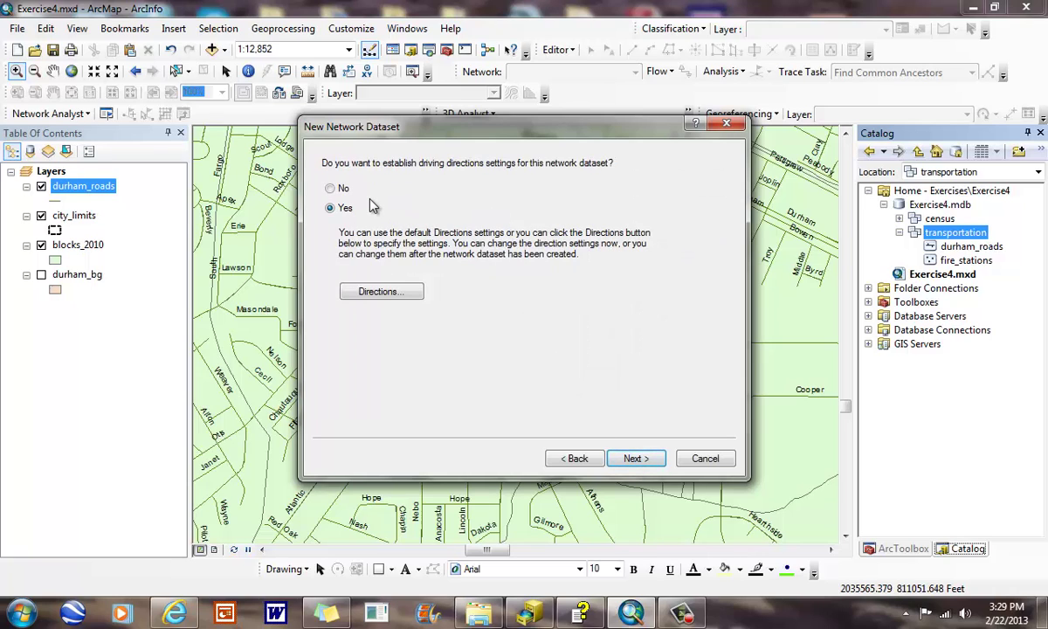
pyautogui.click(343, 191)
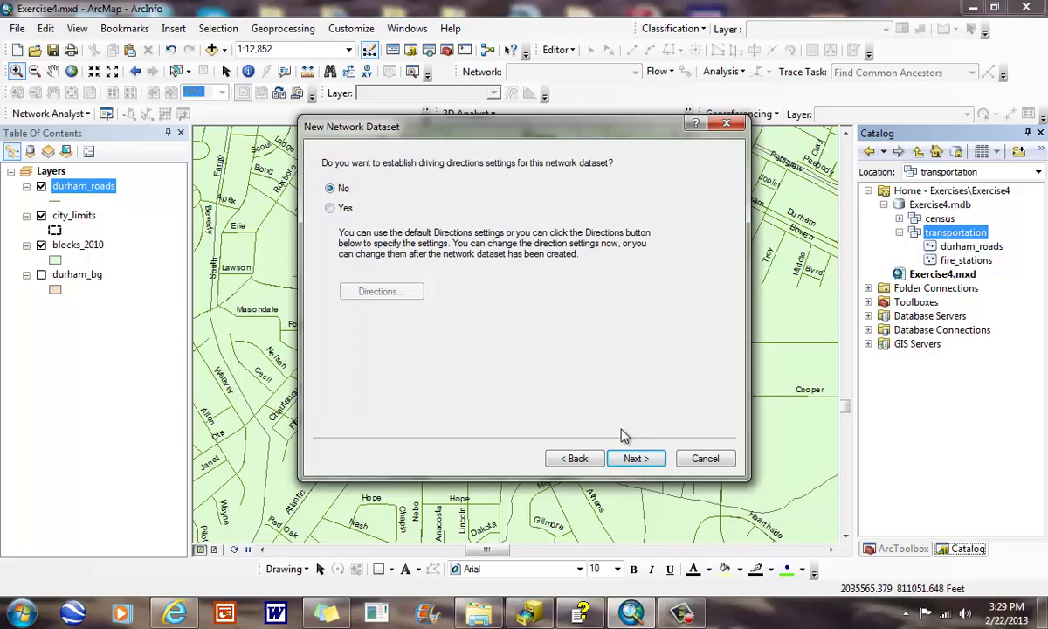
pyautogui.click(635, 461)
pyautogui.click(636, 459)
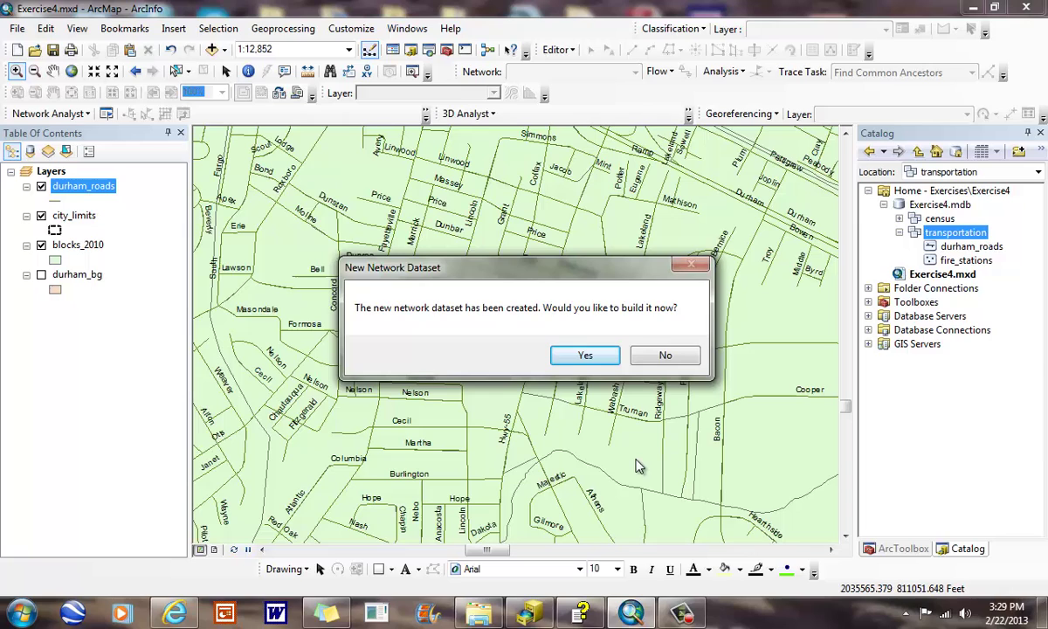
# Step: Build transportation_ND, add its layers to the map, and hide the junctions and upper durham_roads
pyautogui.click(573, 355)
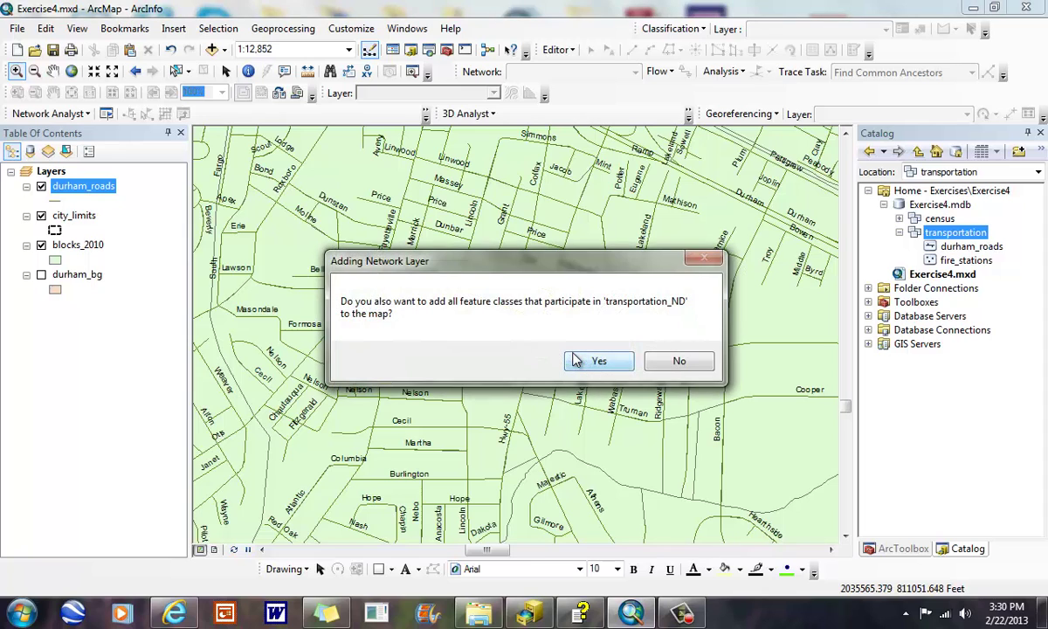
pyautogui.click(584, 359)
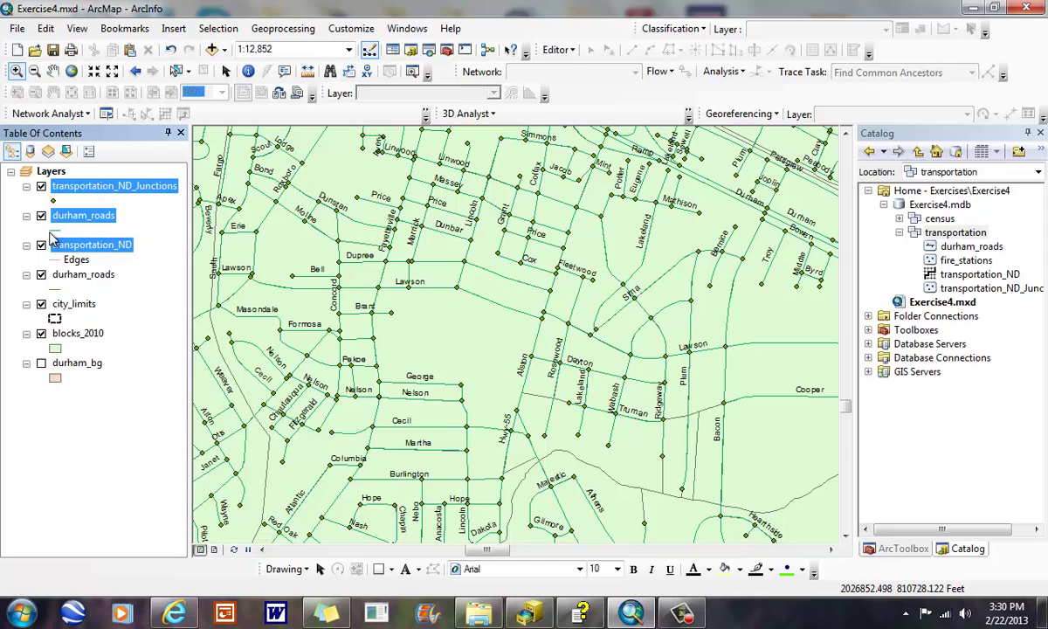
pyautogui.click(41, 187)
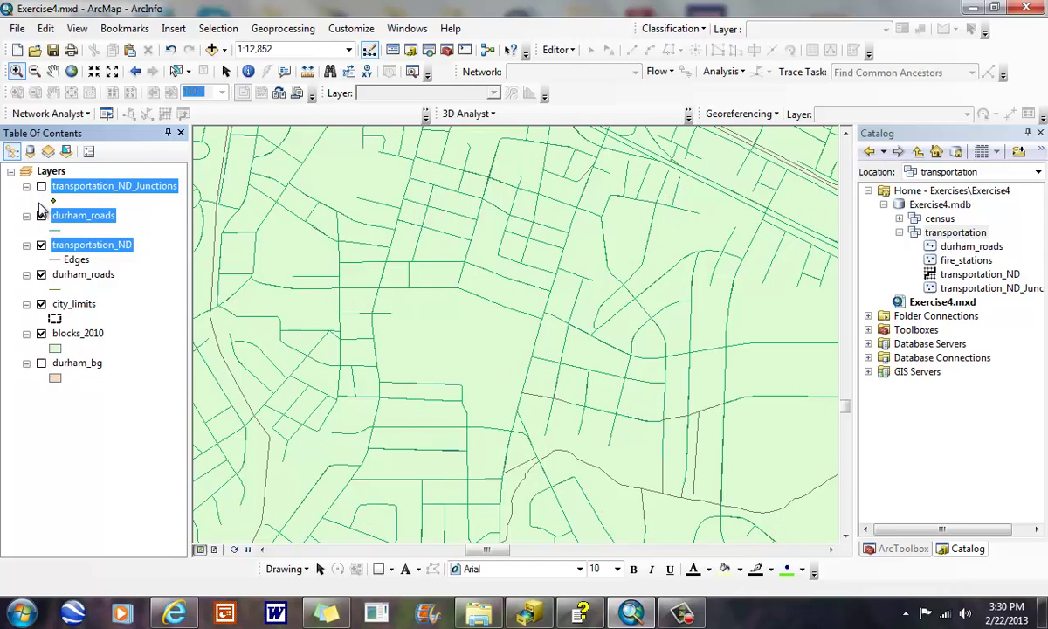
pyautogui.click(41, 217)
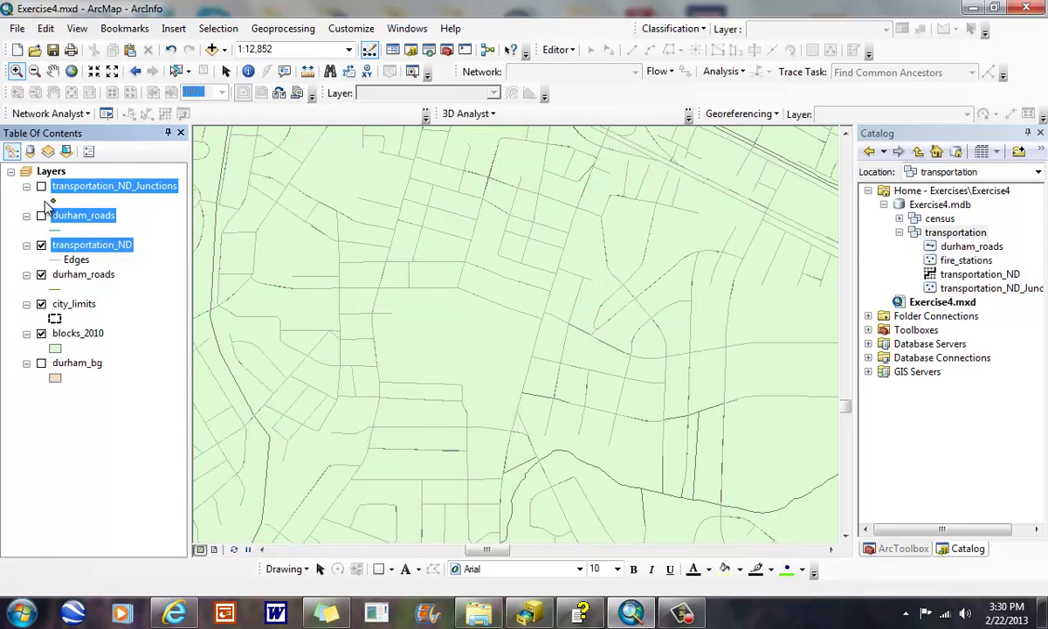
pyautogui.click(131, 214)
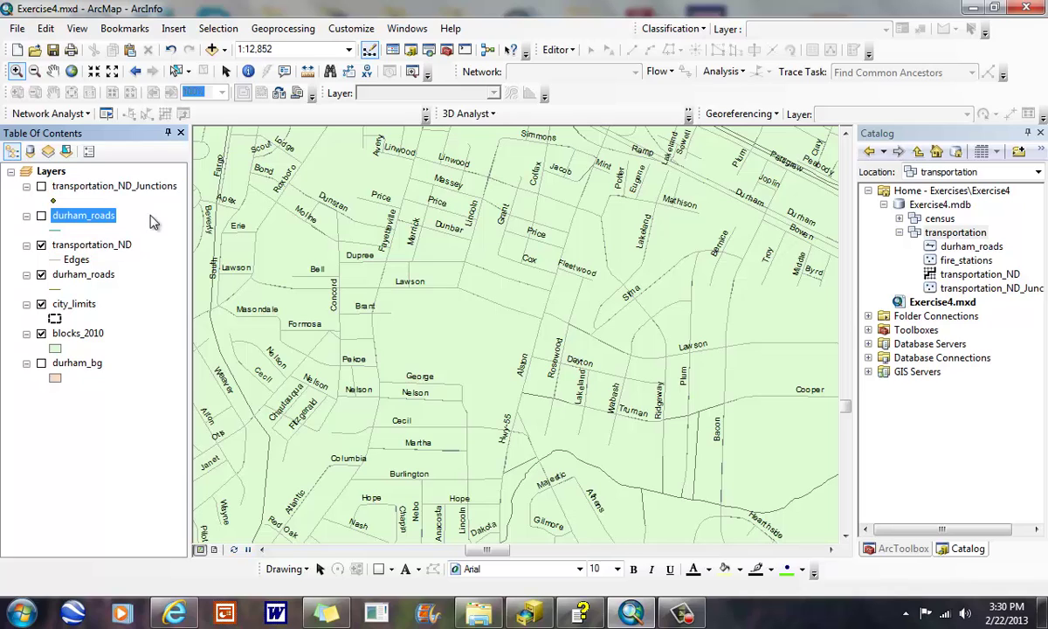
# Step: Create a new Service Area analysis, show the Network Analyst window, and pan the map west
pyautogui.click(67, 118)
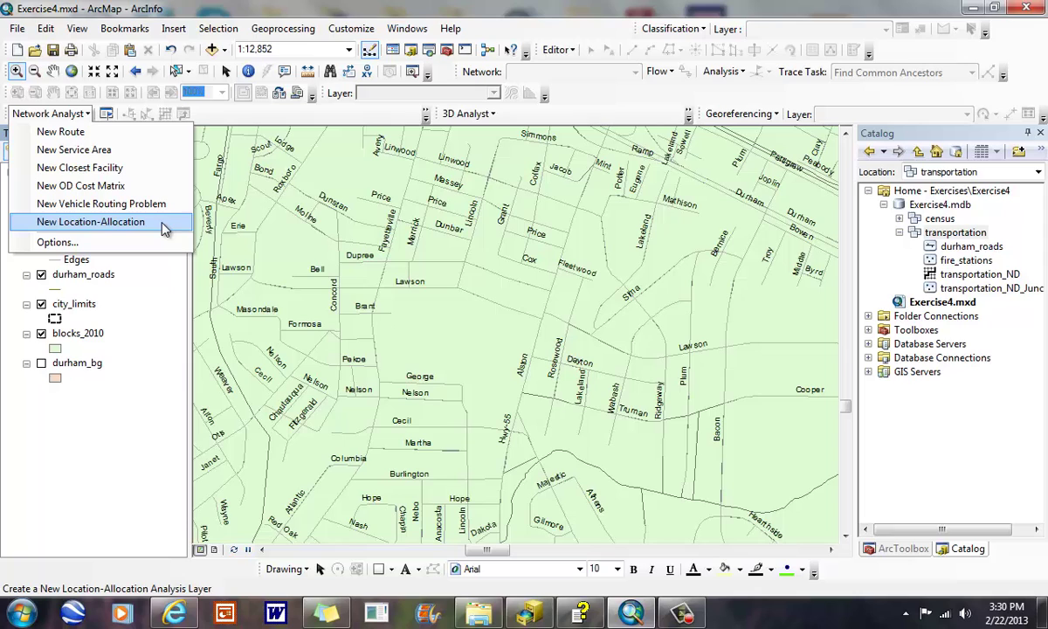
pyautogui.click(130, 152)
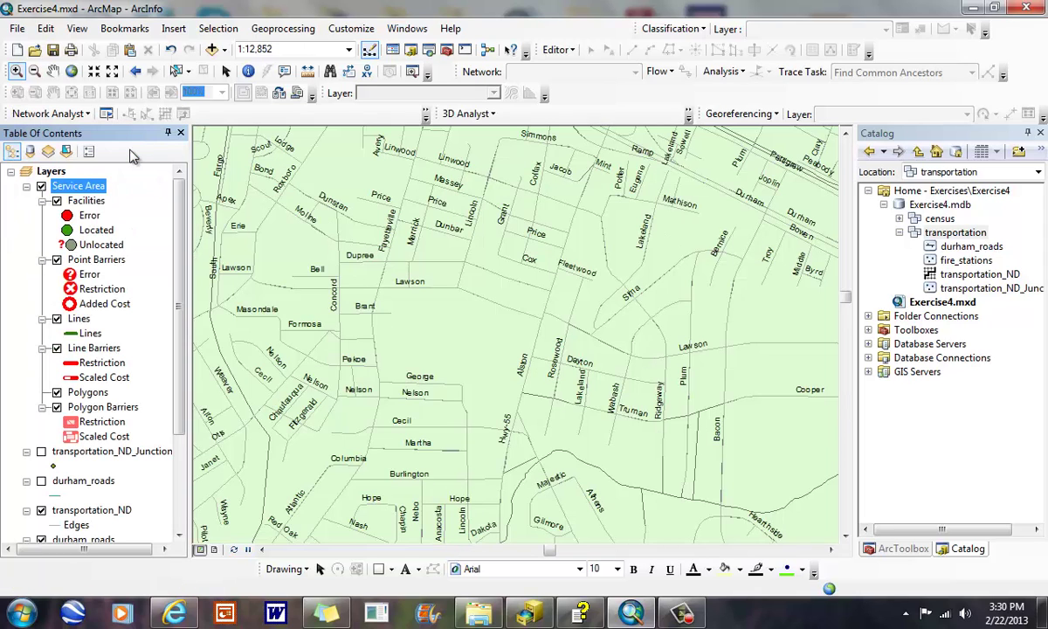
pyautogui.click(105, 115)
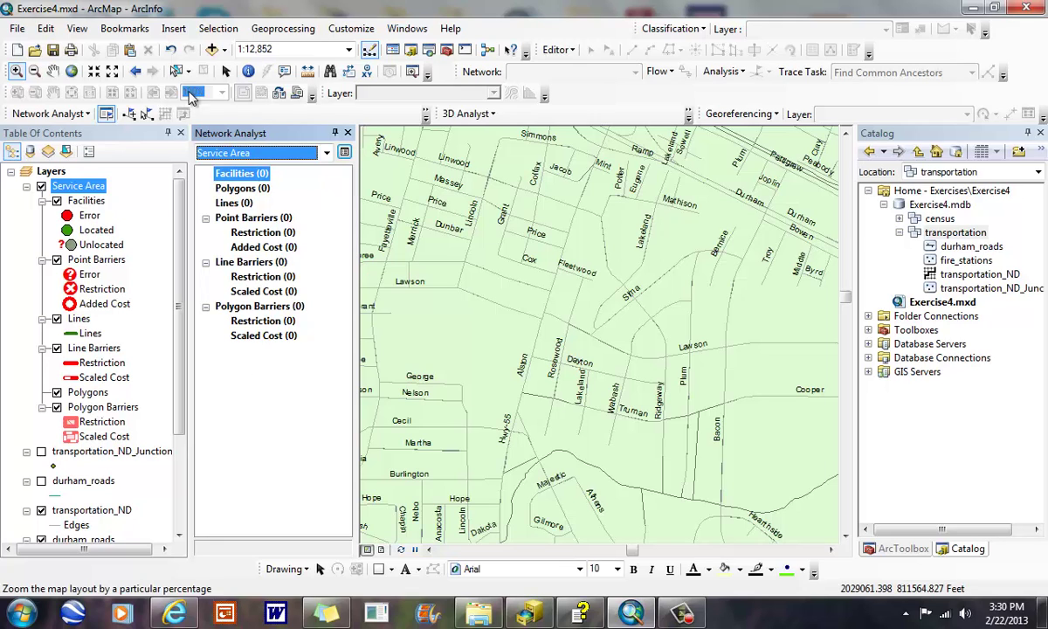
pyautogui.click(52, 71)
pyautogui.moveTo(522, 311); pyautogui.dragTo(681, 291)
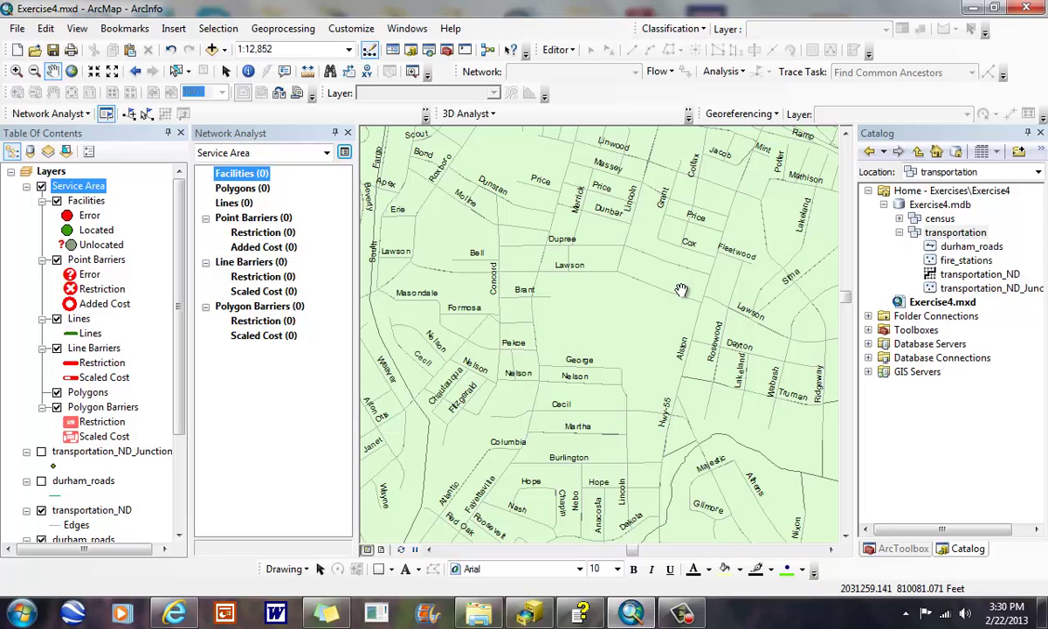
pyautogui.rightClick(252, 176)
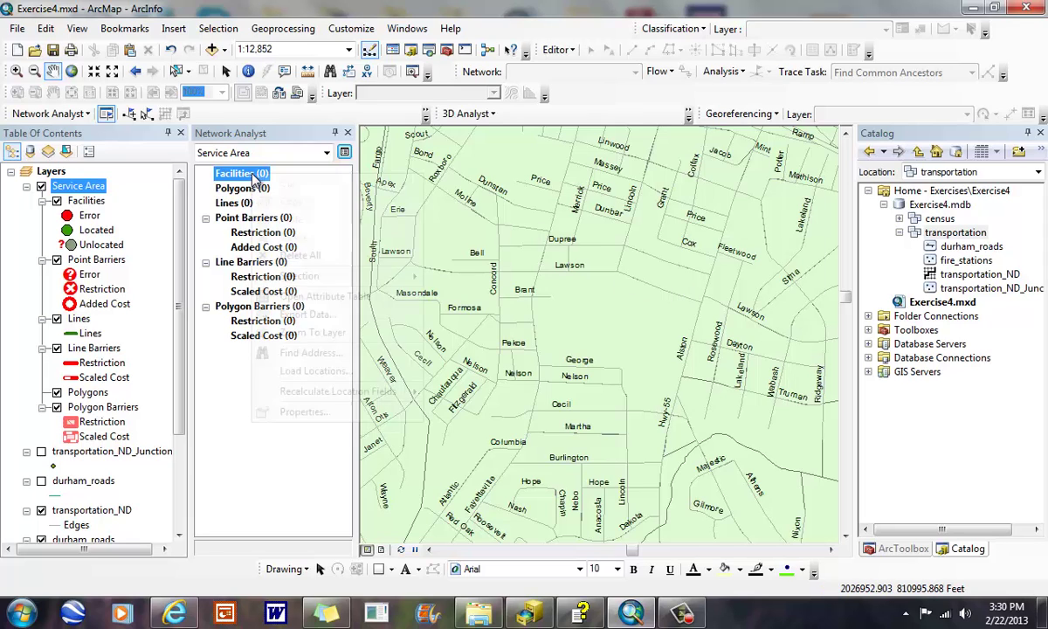
pyautogui.click(305, 374)
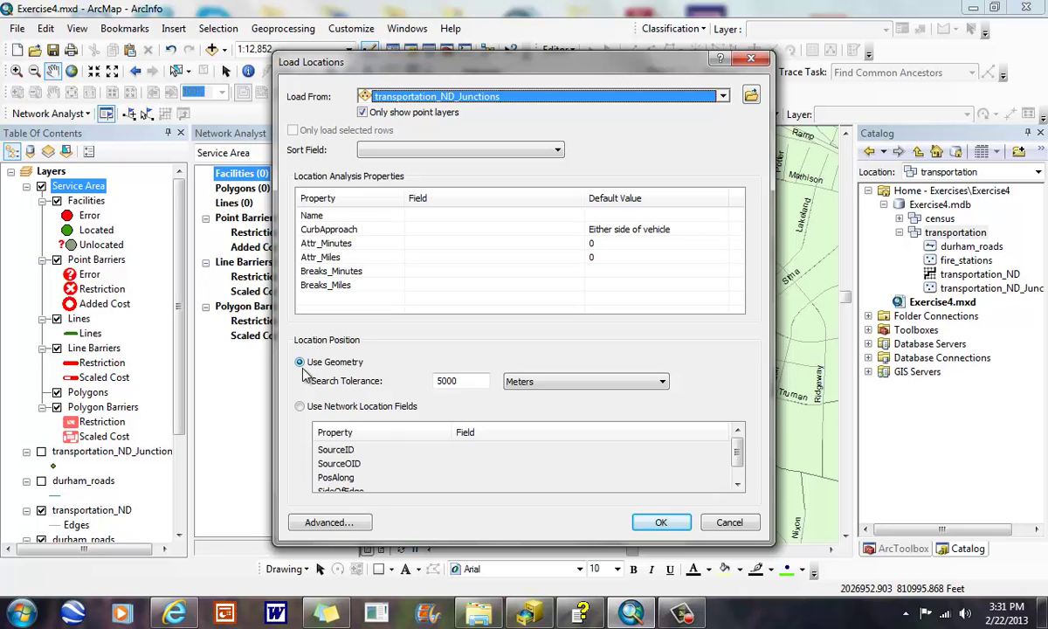
pyautogui.click(723, 96)
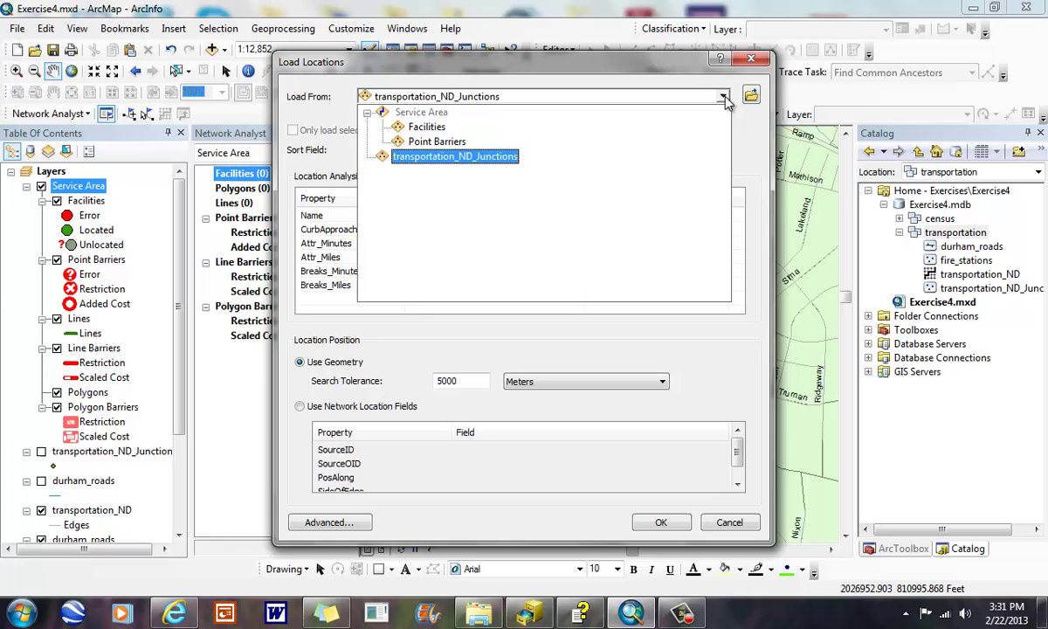
pyautogui.click(707, 74)
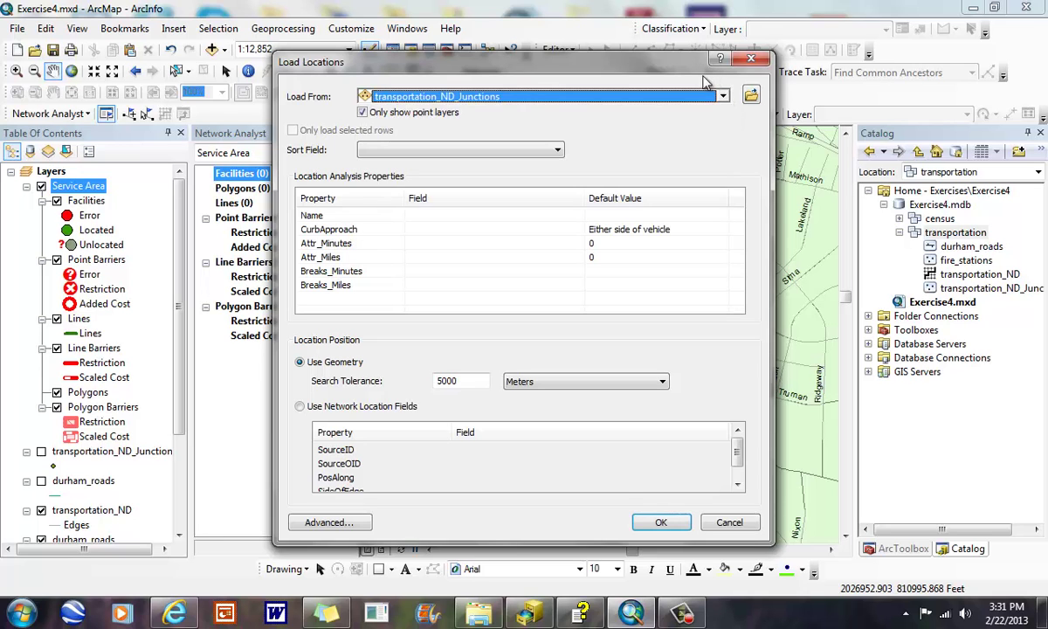
pyautogui.click(731, 522)
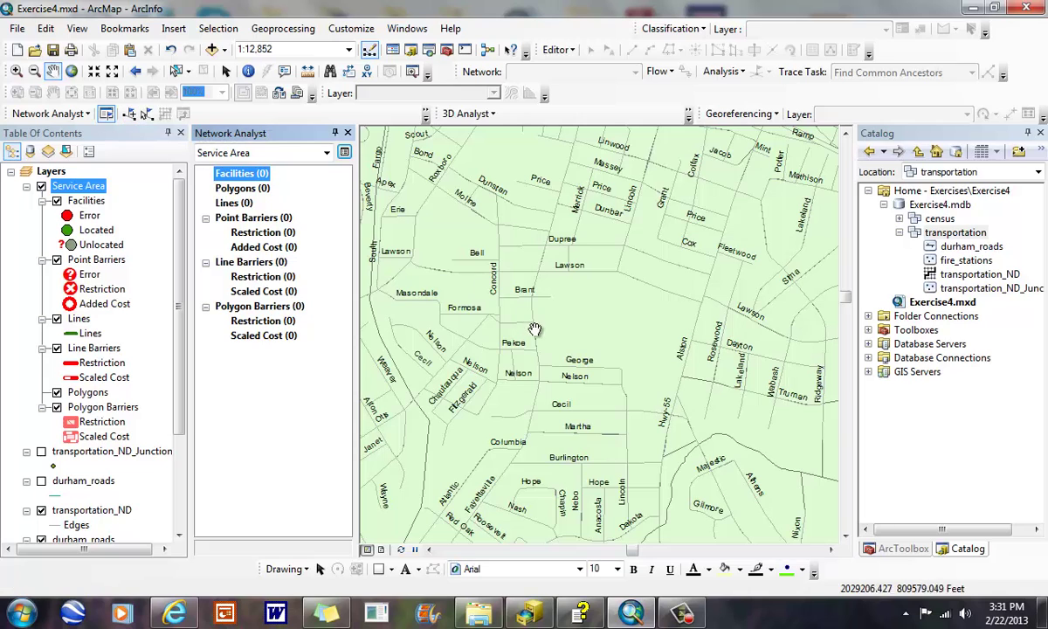
# Step: Place facility Graphic Pick 1 on the street network near Concord and Brant streets
pyautogui.moveTo(534, 320); pyautogui.dragTo(602, 270)
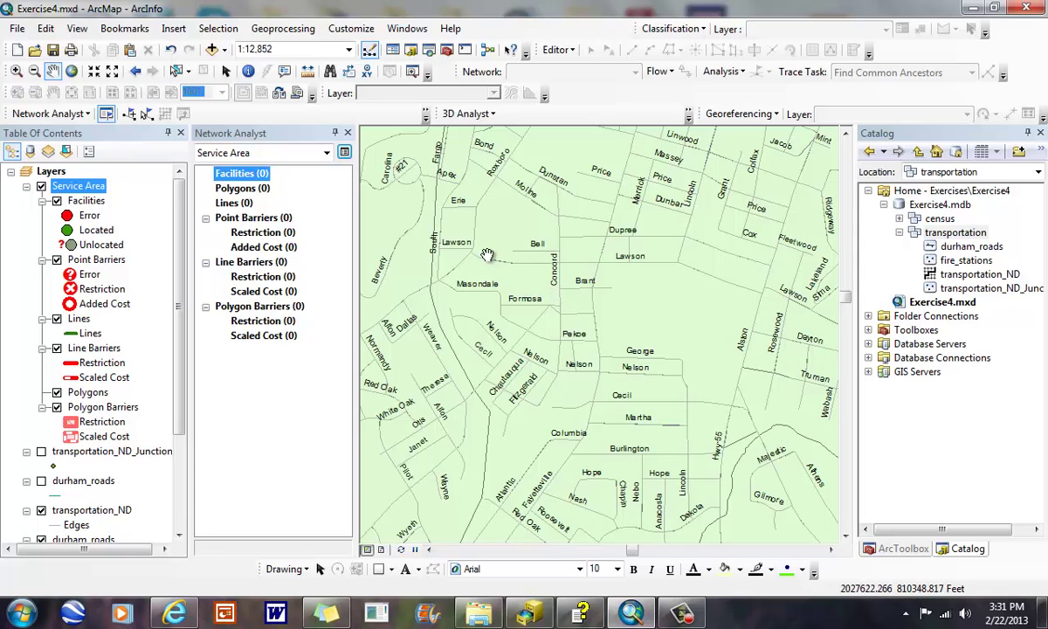
pyautogui.click(128, 115)
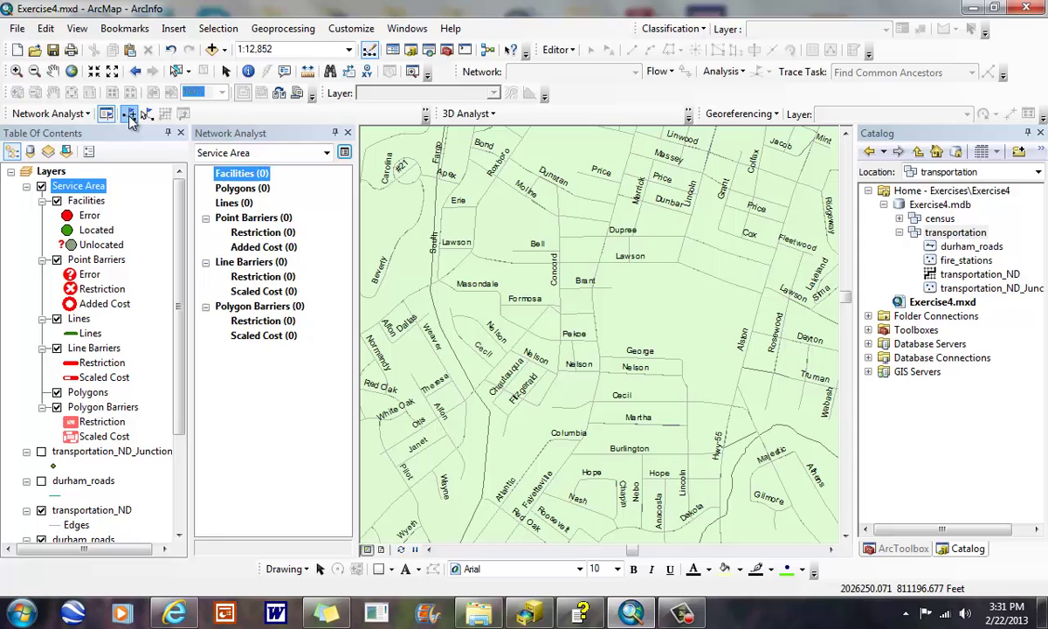
pyautogui.click(554, 281)
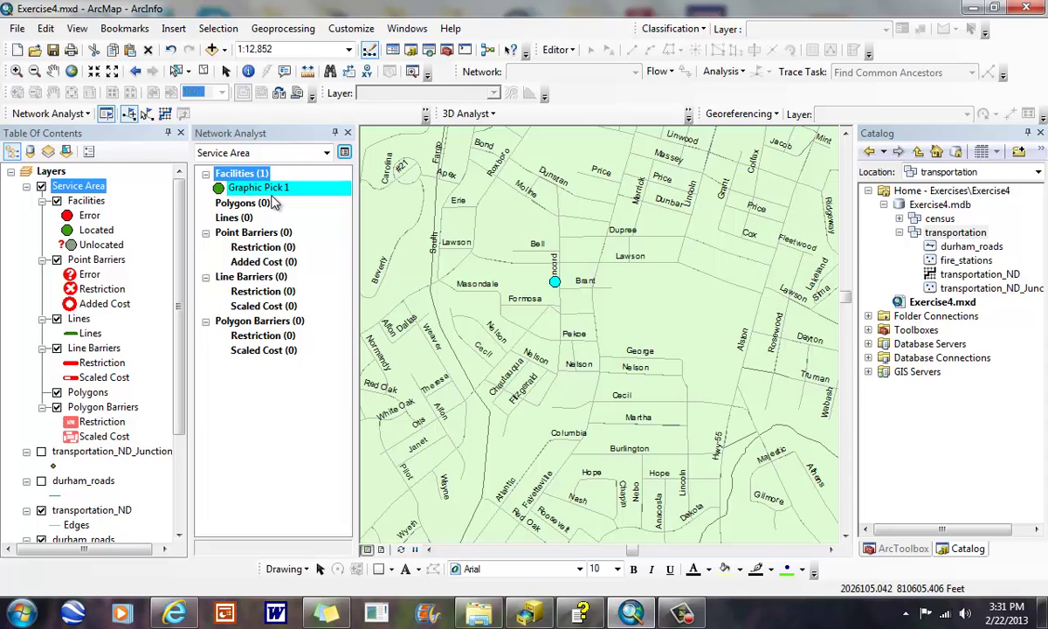
# Step: Open the Service Area layer properties and review its General, Layers and Source tabs
pyautogui.rightClick(91, 181)
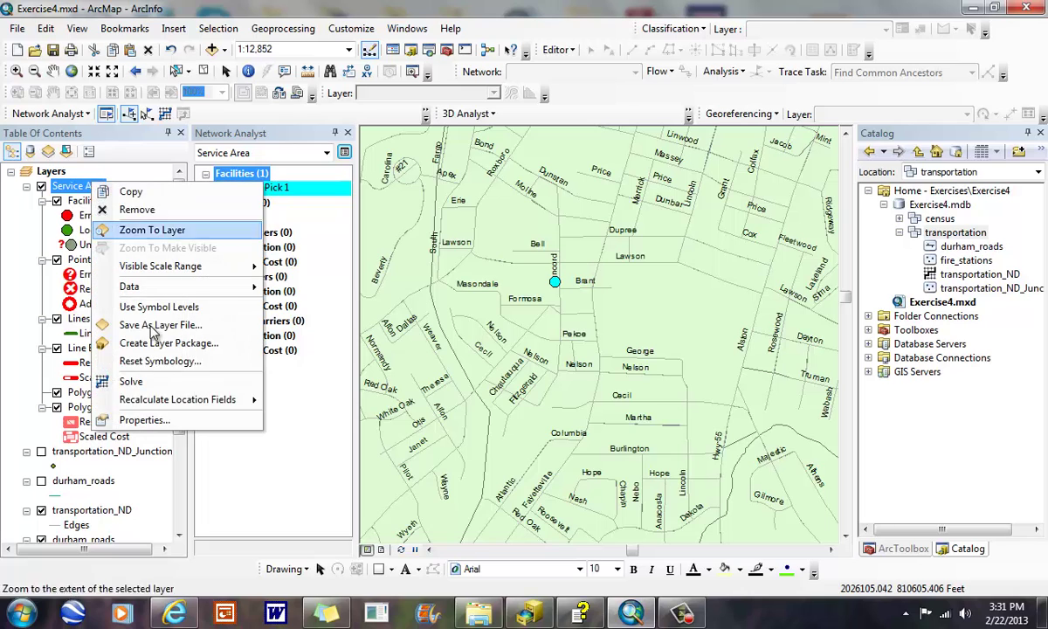
pyautogui.click(144, 420)
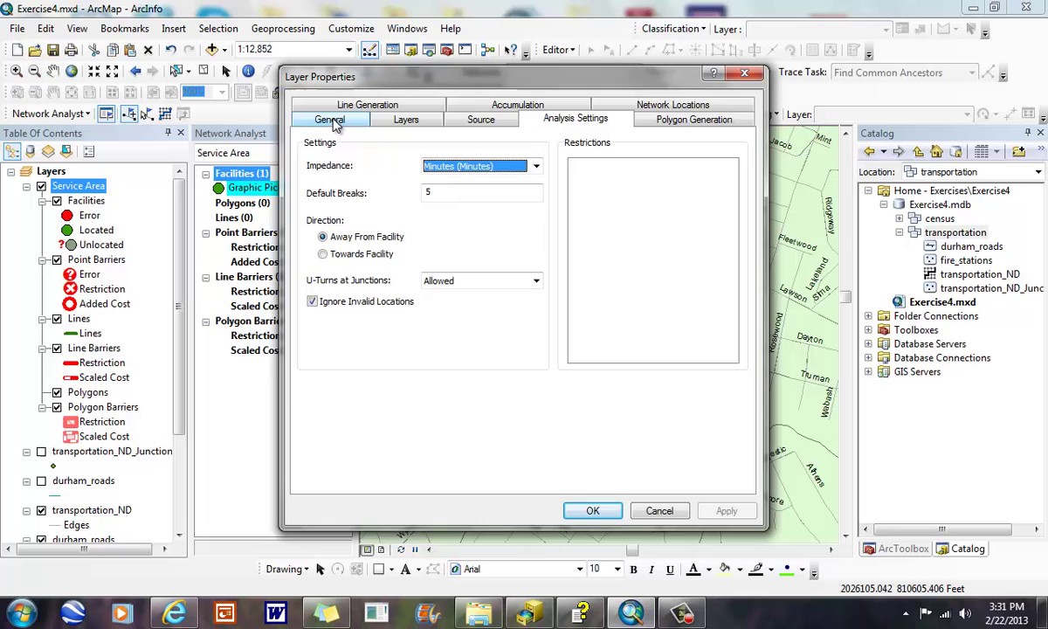
pyautogui.click(331, 120)
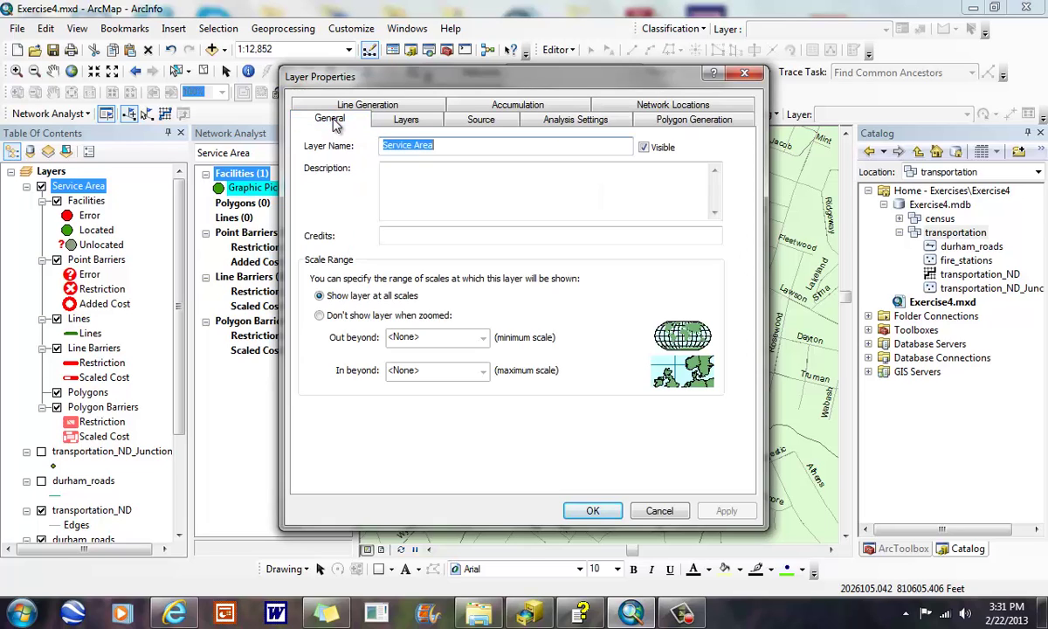
pyautogui.click(404, 122)
pyautogui.click(479, 121)
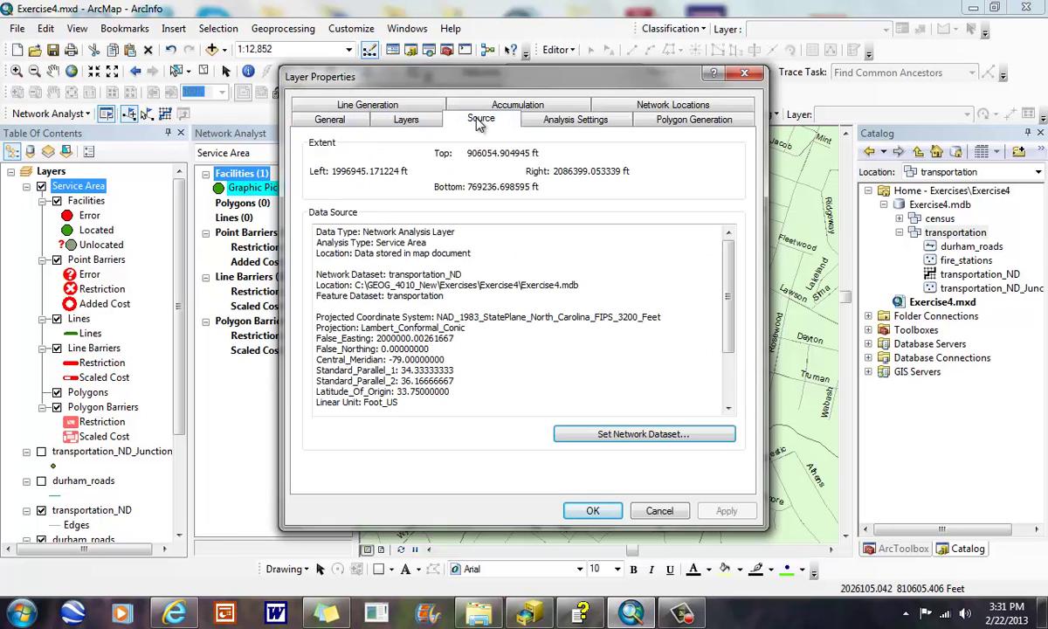
# Step: Confirm Minutes impedance with a default break of 5 and view the polygon generation options
pyautogui.click(535, 119)
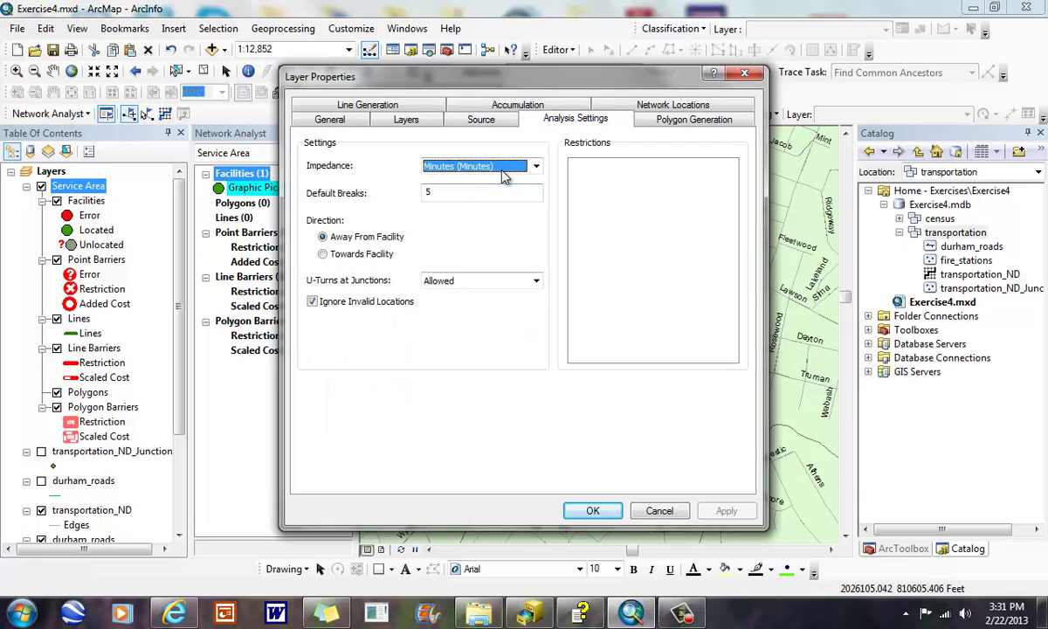
pyautogui.click(536, 167)
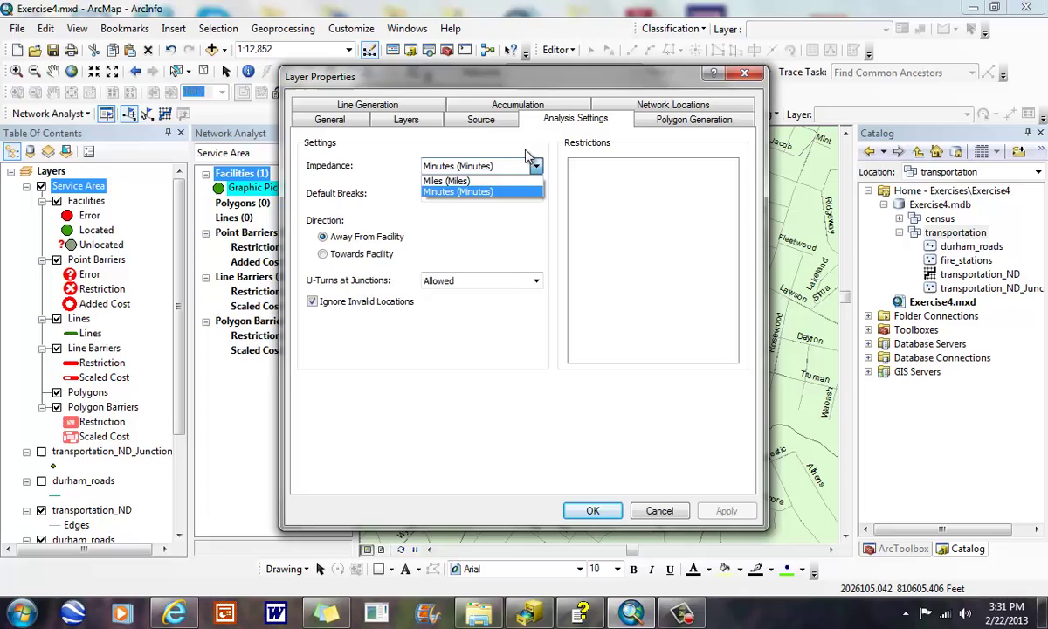
pyautogui.click(505, 191)
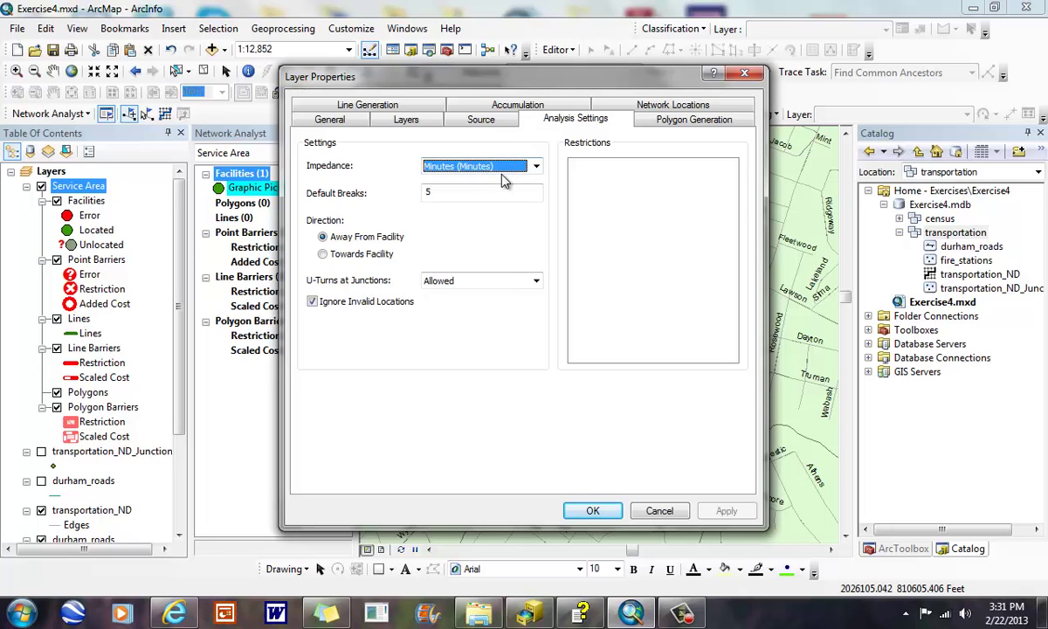
pyautogui.click(480, 193)
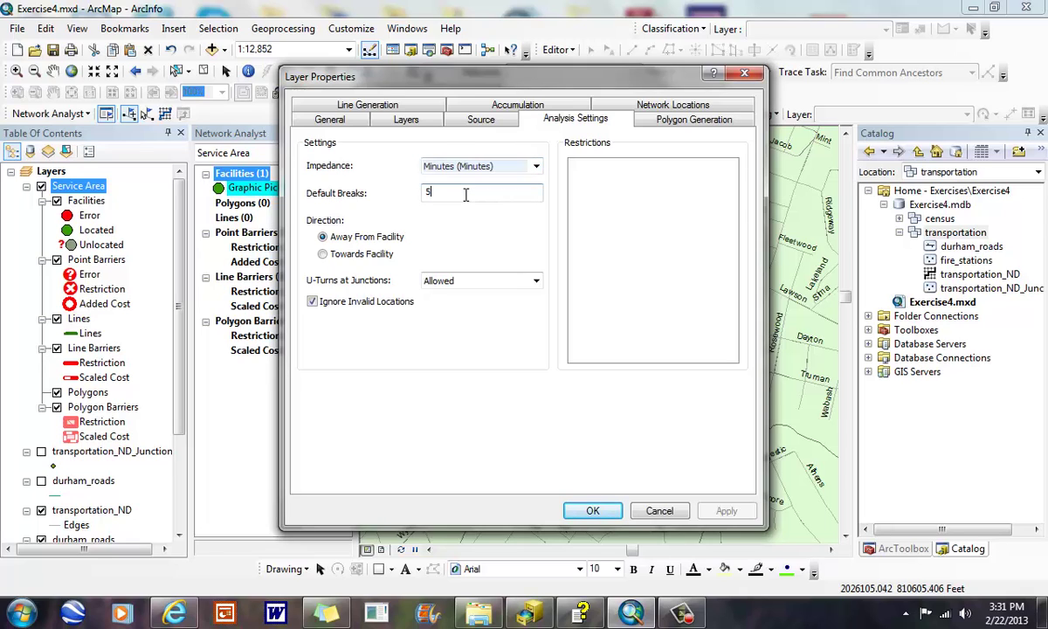
pyautogui.click(690, 122)
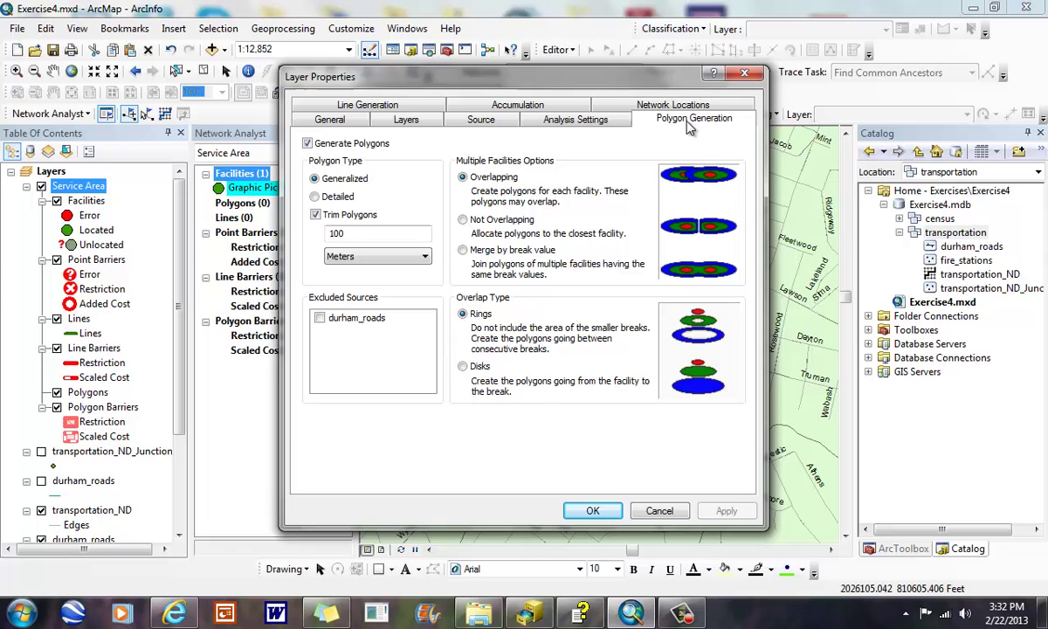
# Step: Apply the properties, solve the 5-minute service area, and zoom out twice to see the polygon
pyautogui.click(594, 511)
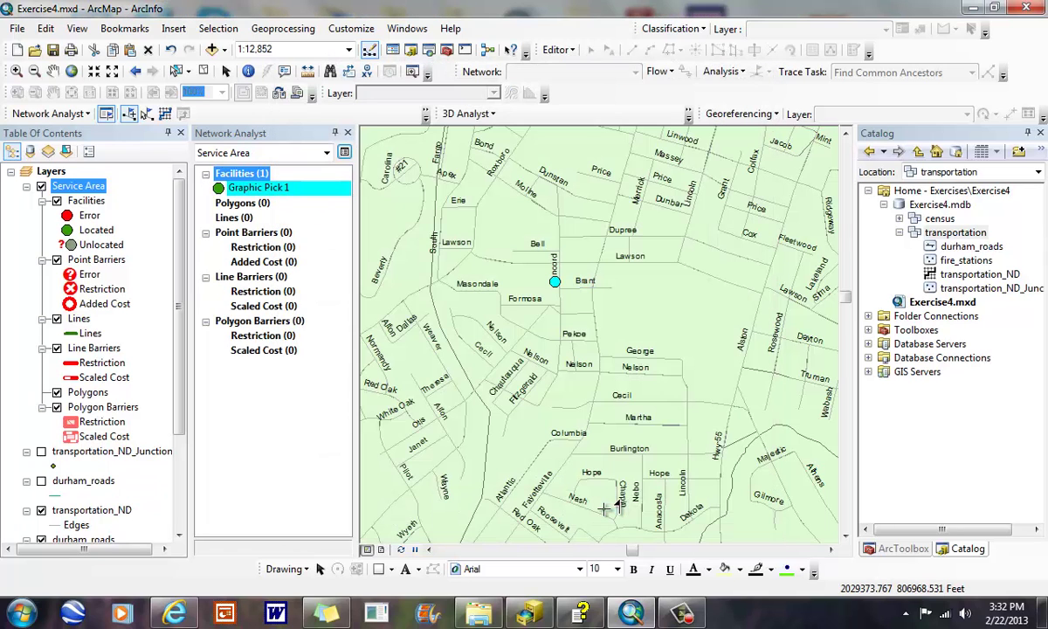
pyautogui.click(164, 117)
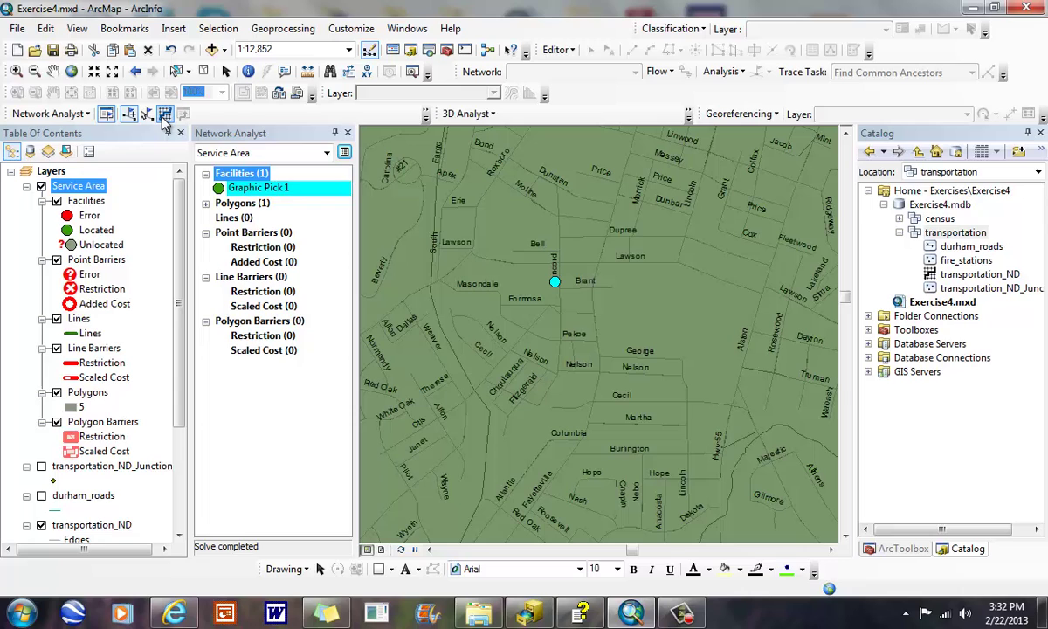
pyautogui.click(34, 70)
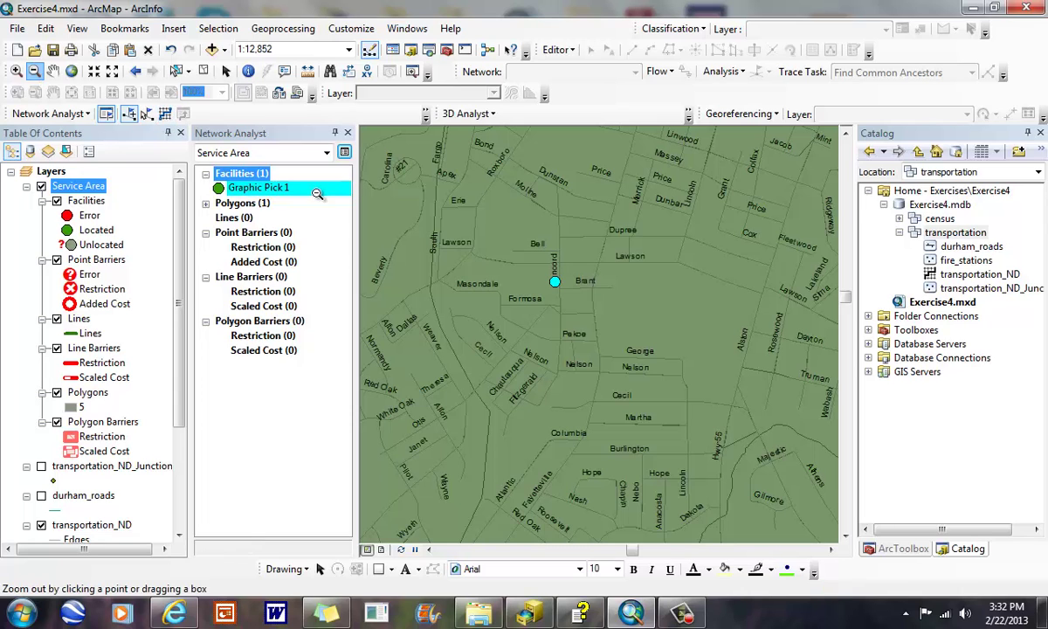
pyautogui.click(678, 425)
pyautogui.click(677, 425)
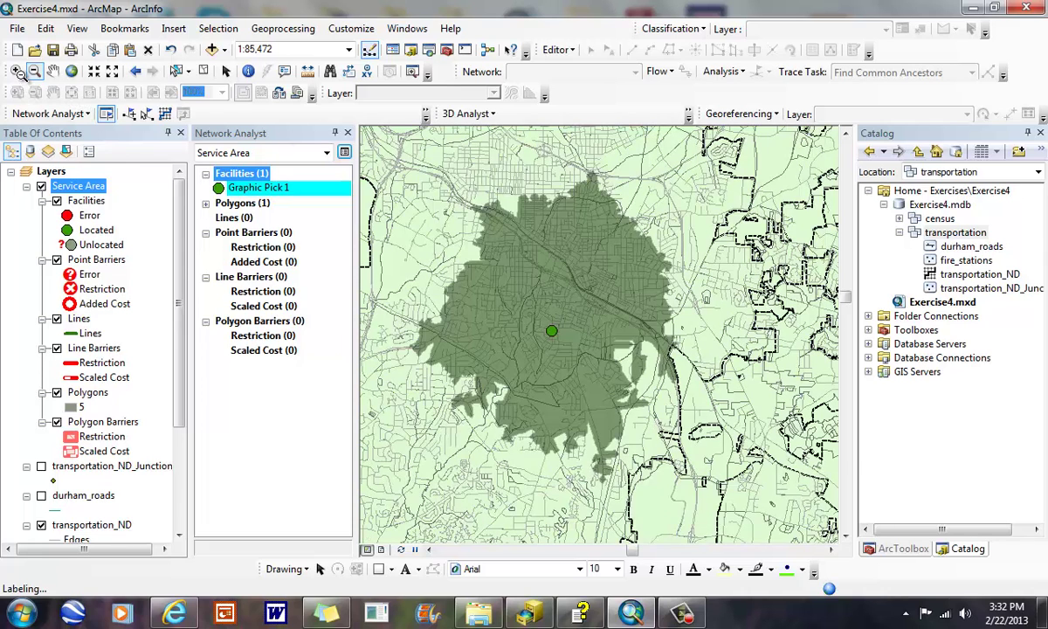
# Step: Zoom in around the 5-minute service area polygon over central Durham so street names are readable
pyautogui.click(16, 71)
pyautogui.moveTo(364, 137)
pyautogui.mouseDown()
pyautogui.moveTo(611, 428)
pyautogui.moveTo(681, 480)
pyautogui.mouseUp()
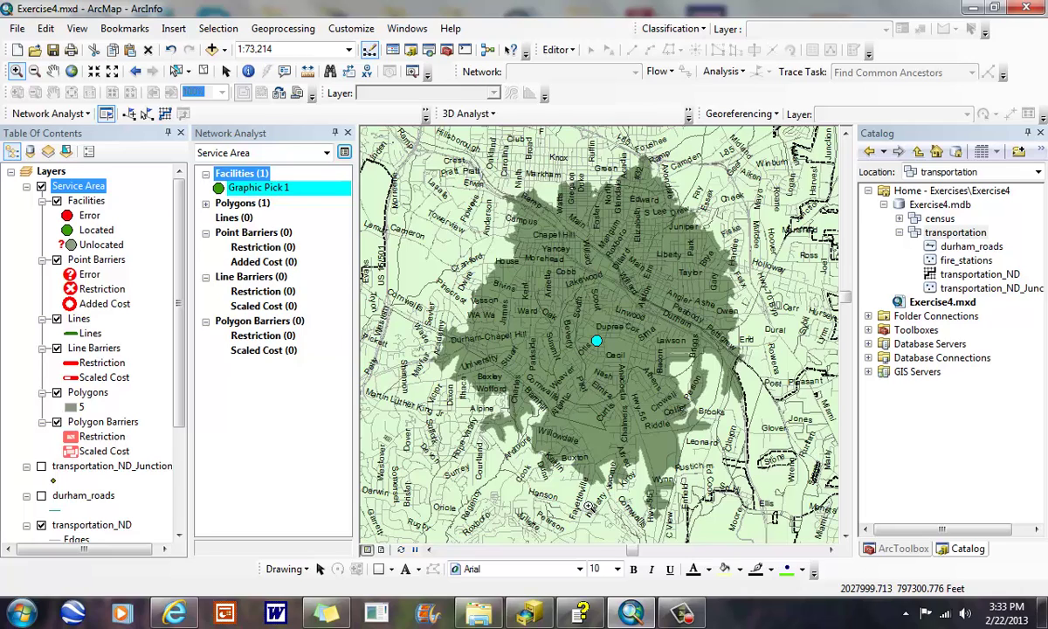
pyautogui.click(84, 115)
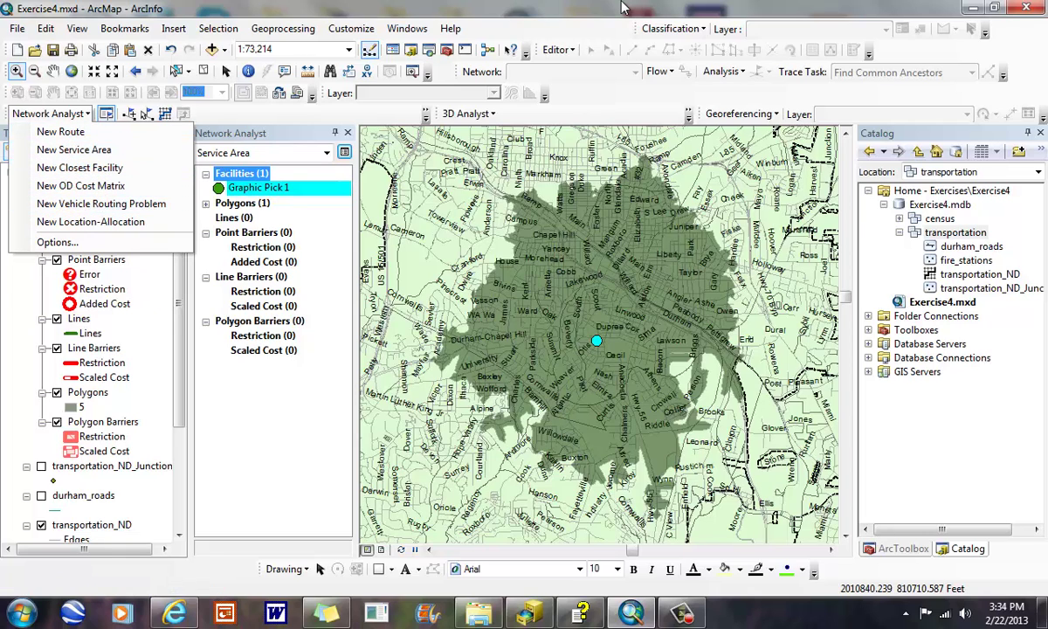
pyautogui.click(585, 7)
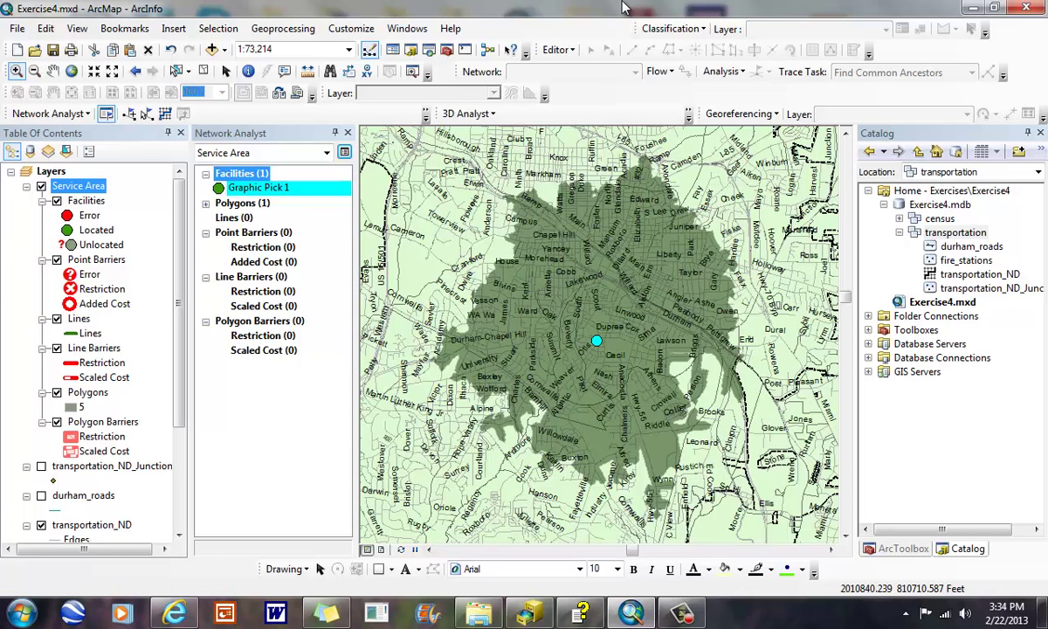